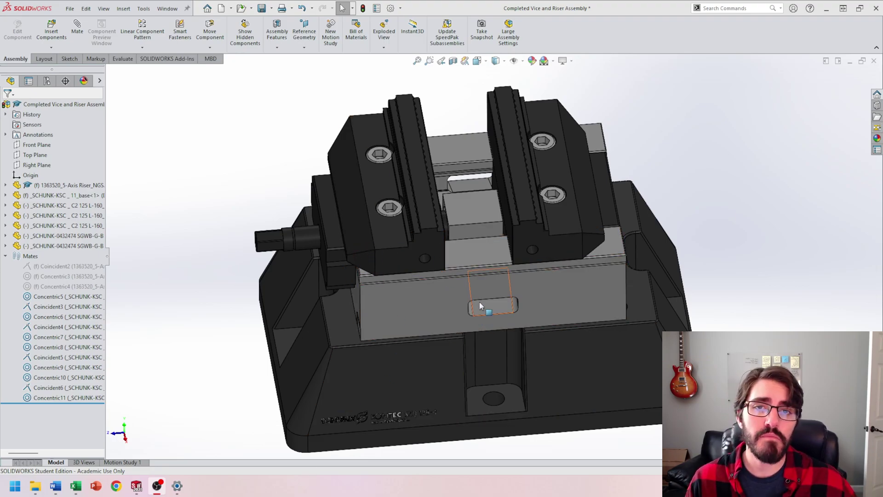
Slide both vise jaws apart, together and past each other along the base to check their unconstrained movement.
drag(423, 233, 609, 209)
click(551, 225)
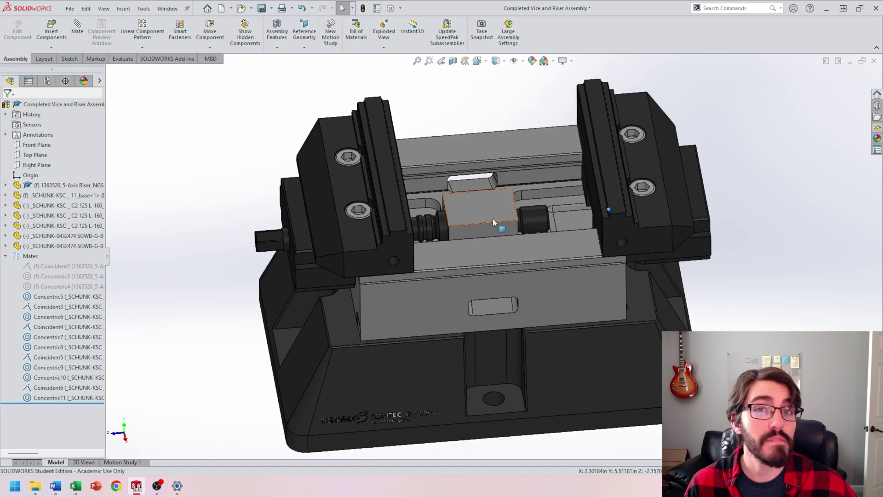
drag(395, 200, 523, 192)
drag(630, 194, 449, 191)
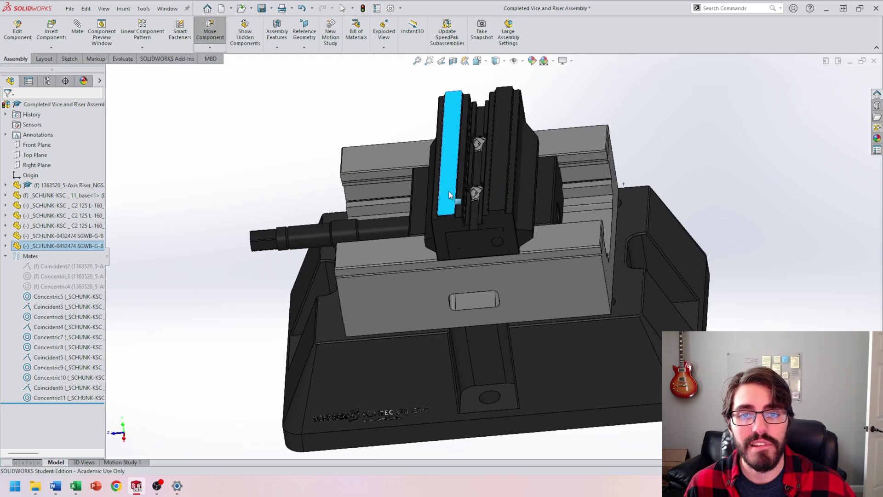
middle_drag(449, 191, 486, 169)
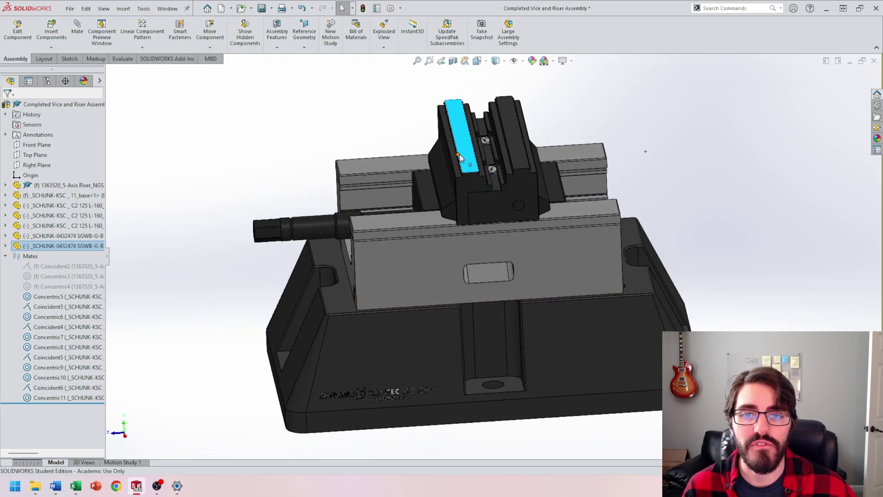
drag(460, 159, 556, 151)
drag(468, 175, 446, 177)
key(Escape)
drag(517, 178, 474, 178)
click(442, 179)
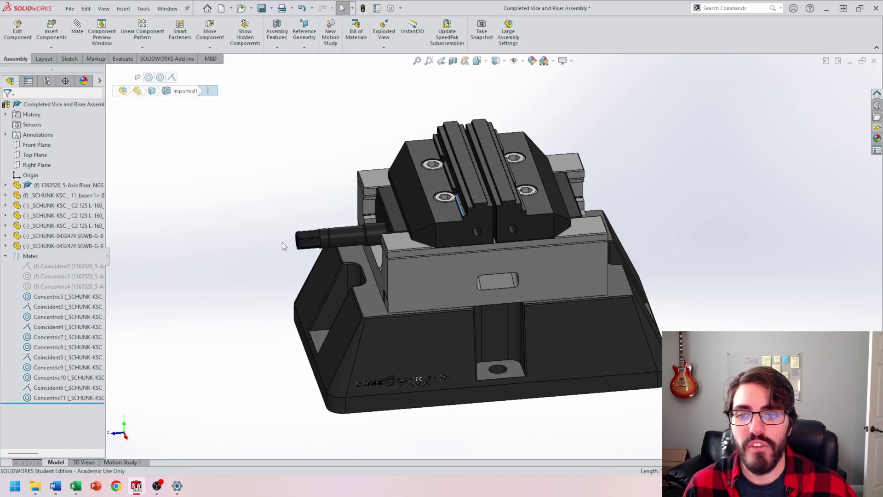
Examine the hex-ended axle and how it enters the vise base beside the jaws.
click(283, 242)
scroll(282, 243, down, 5)
drag(371, 260, 337, 210)
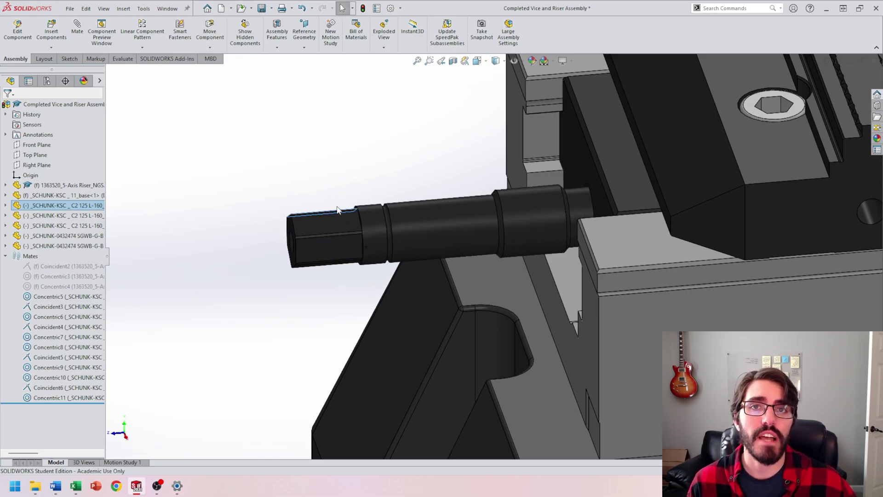
scroll(443, 225, up, 3)
scroll(487, 254, down, 4)
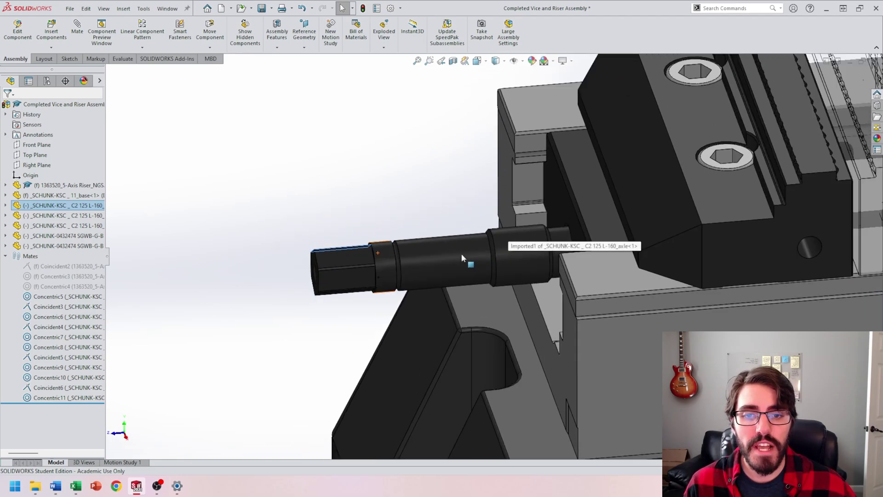
scroll(443, 255, up, 3)
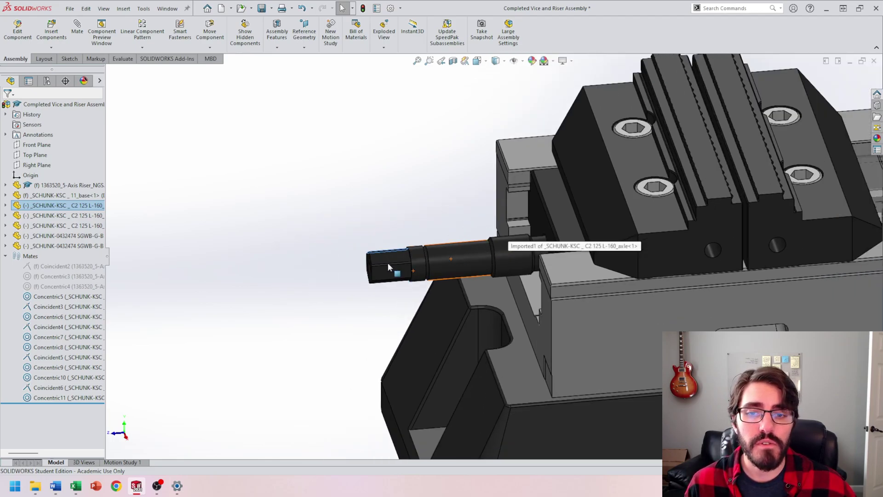
scroll(453, 261, down, 2)
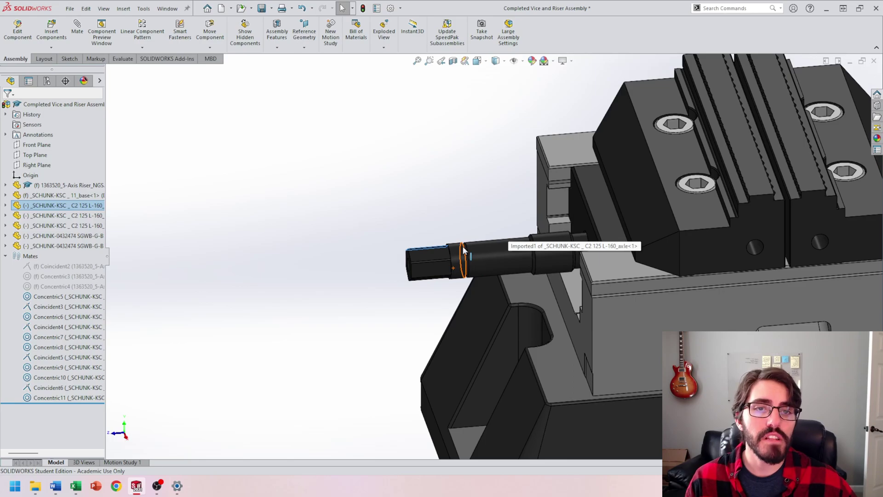
scroll(546, 252, up, 2)
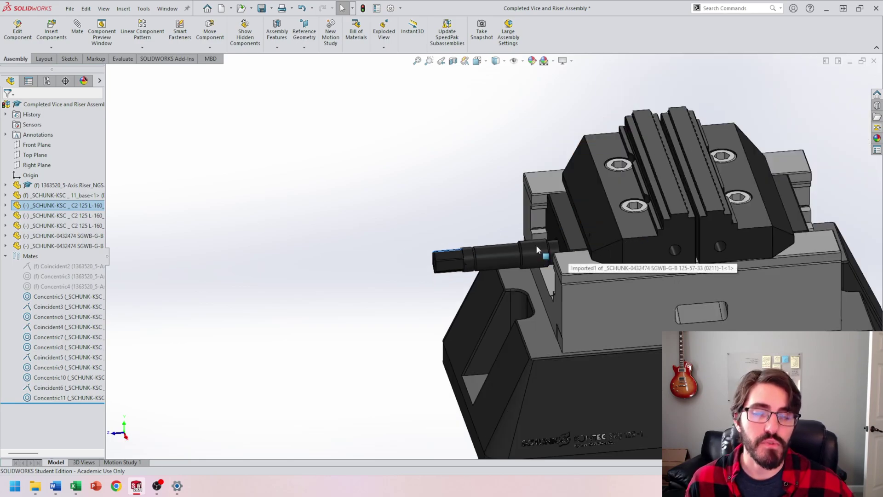
scroll(598, 272, up, 2)
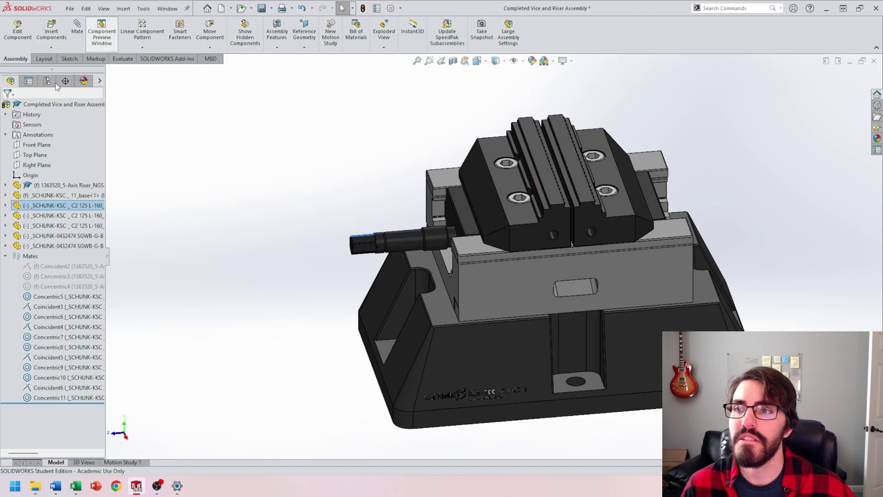
Start a new mate, clear its preselected face and switch to the advanced mate types.
click(77, 28)
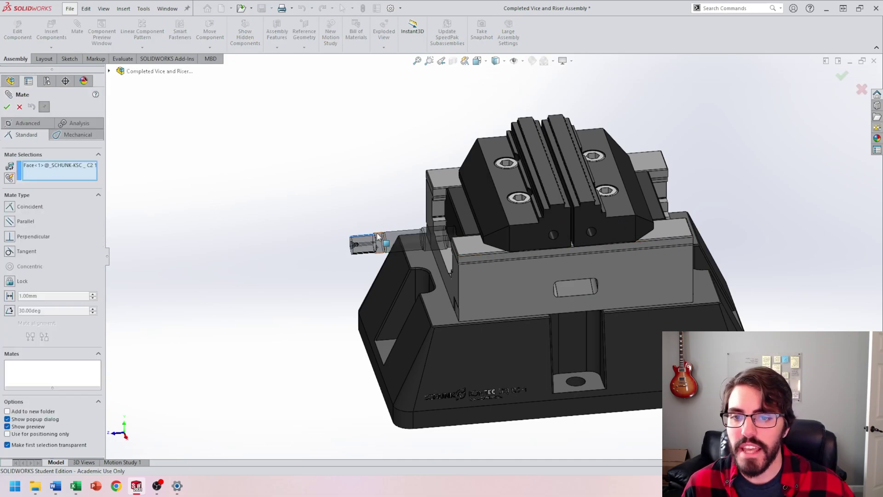
right_click(68, 177)
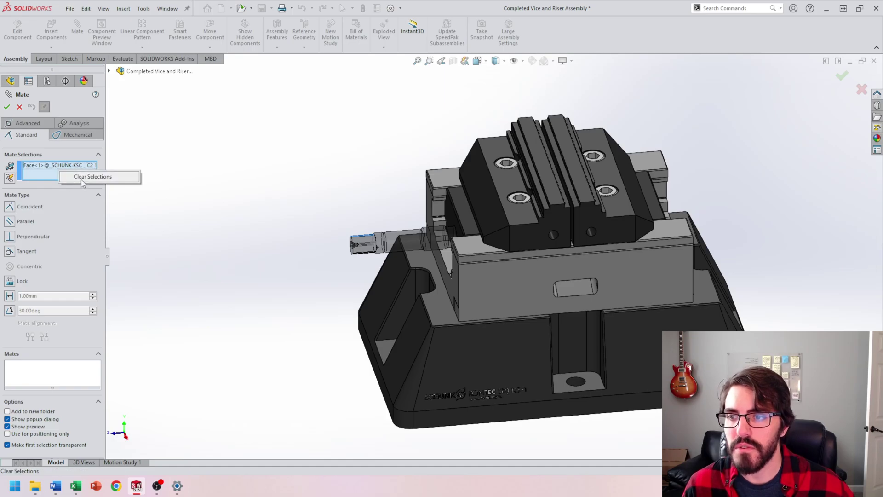
click(81, 179)
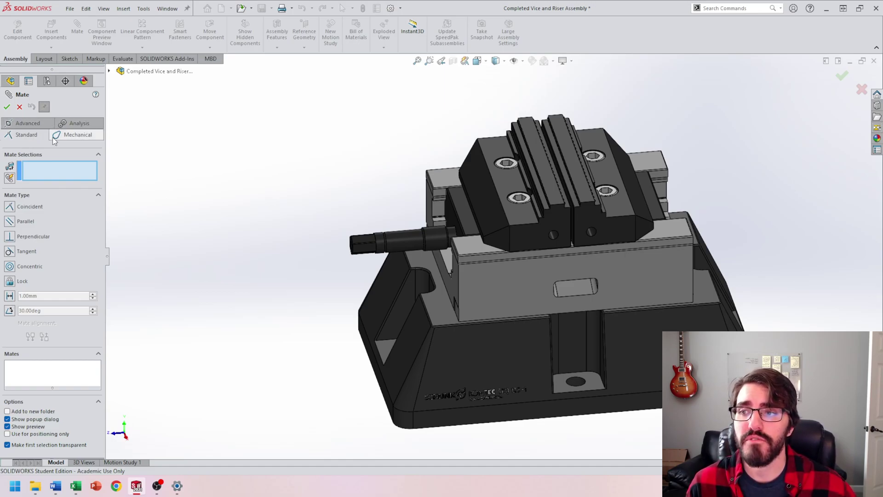
click(23, 125)
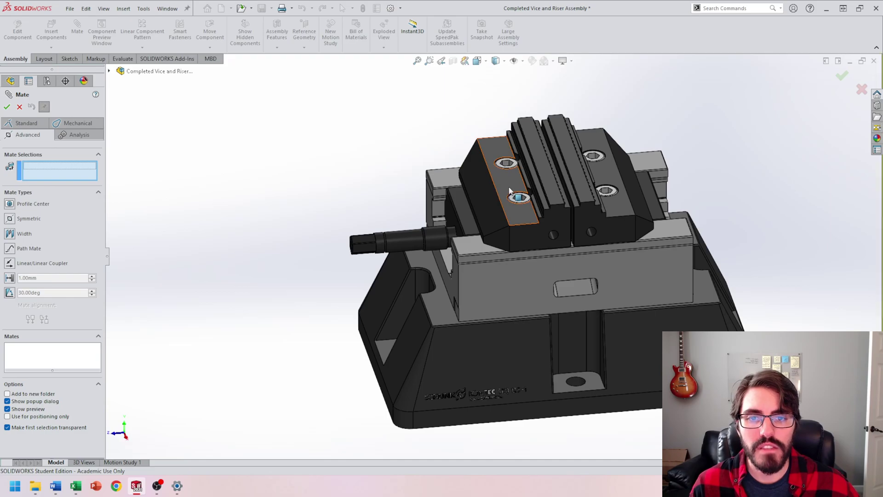
Spread the two jaws apart and set up a symmetric mate with the assembly's Front Plane as symmetry plane.
drag(509, 190, 462, 194)
drag(611, 194, 651, 190)
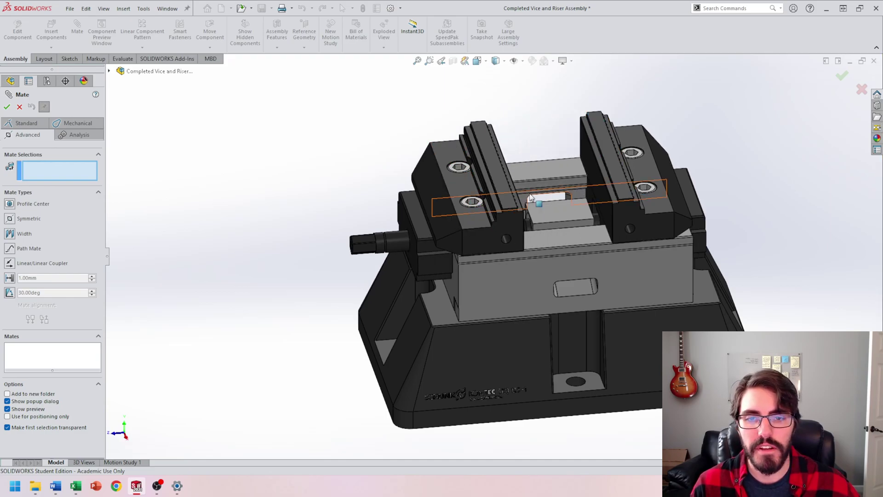
middle_drag(531, 198, 506, 205)
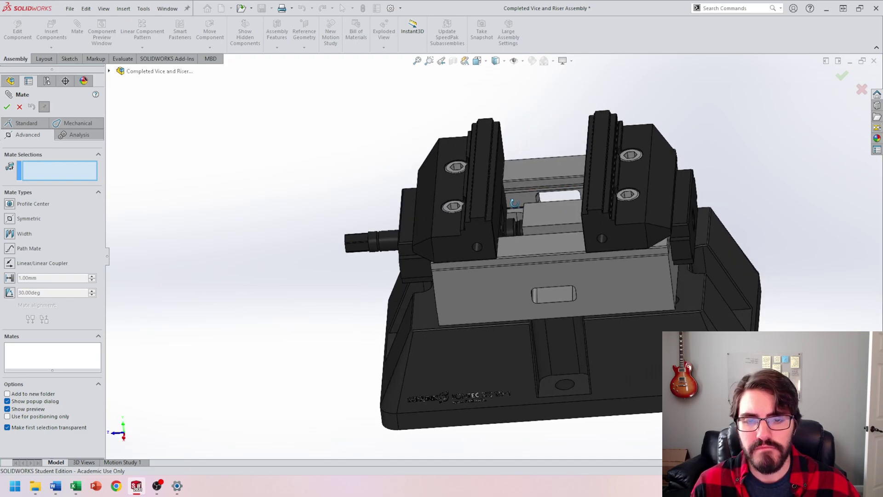
click(12, 222)
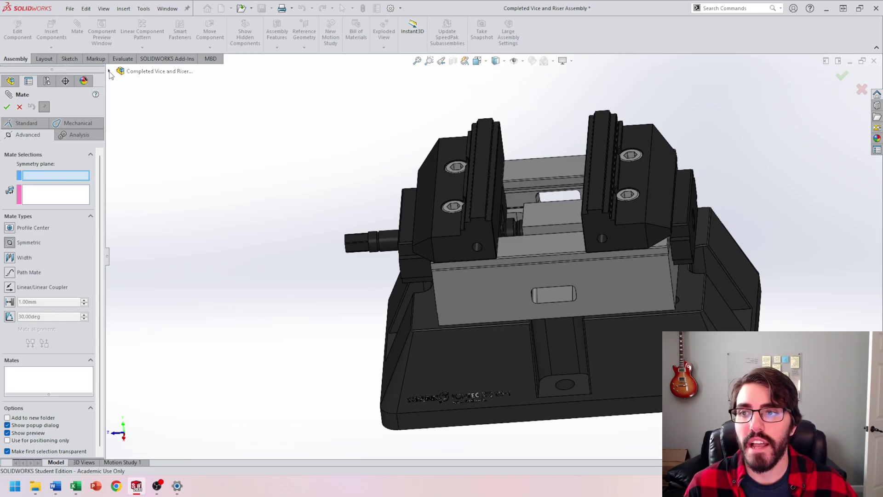
click(109, 71)
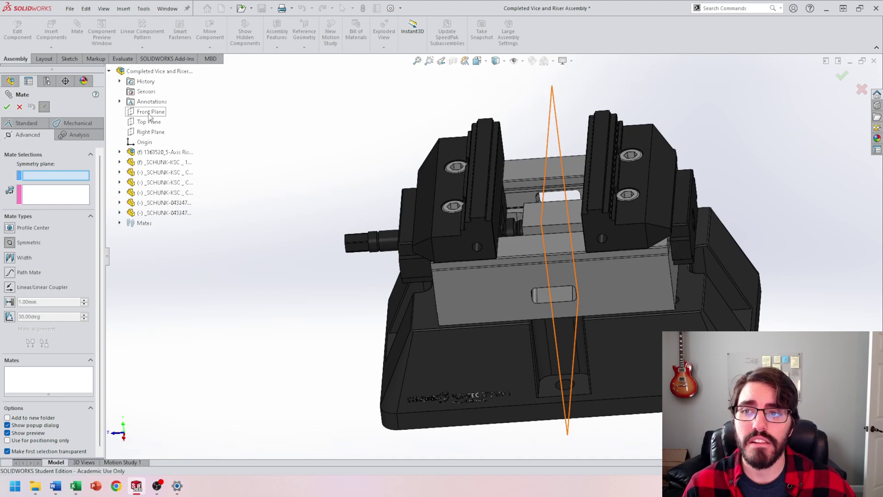
click(150, 112)
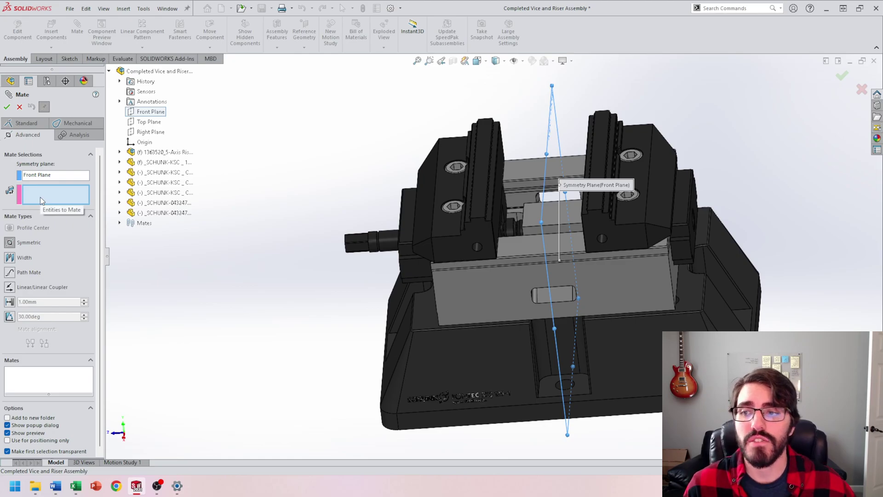
Make the inner gripping faces of both jaws symmetric about the Front Plane and accept the mate.
middle_drag(598, 228, 515, 181)
click(487, 175)
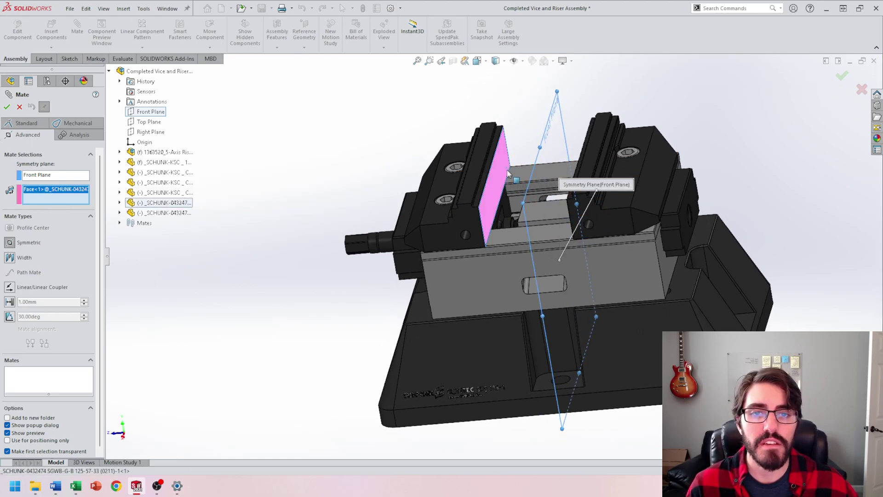
middle_drag(486, 171, 582, 164)
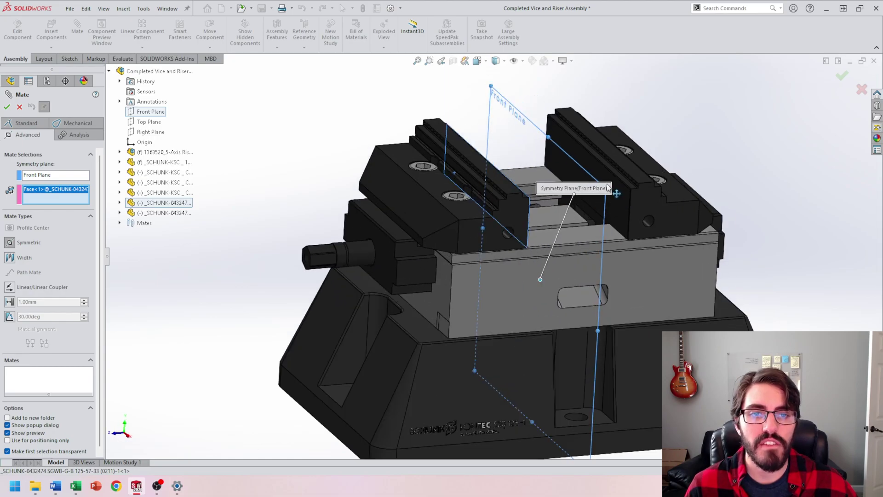
click(584, 164)
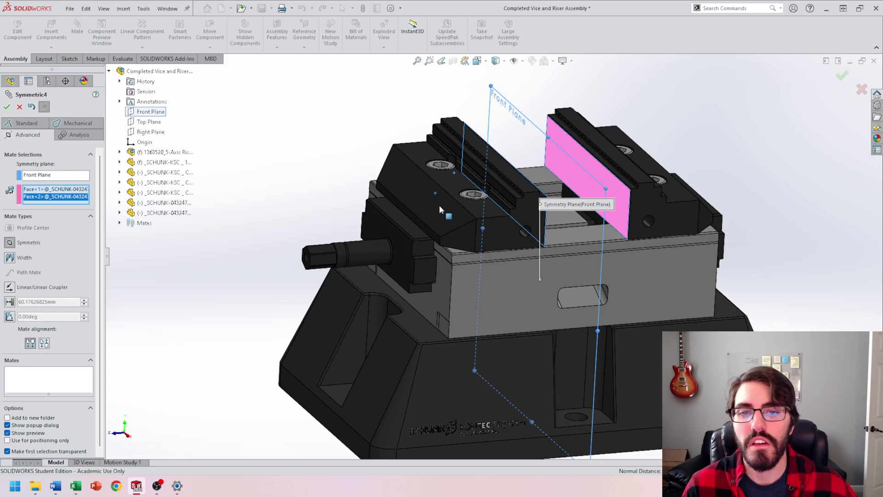
middle_drag(439, 206, 497, 182)
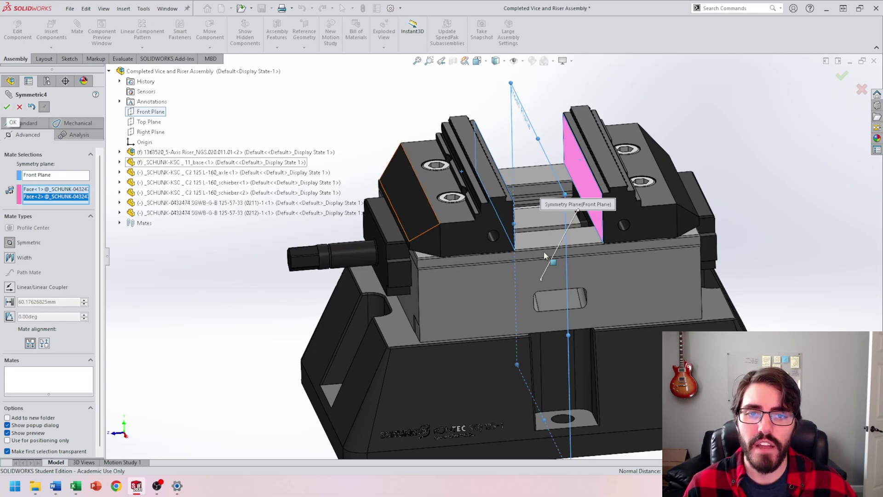
click(7, 106)
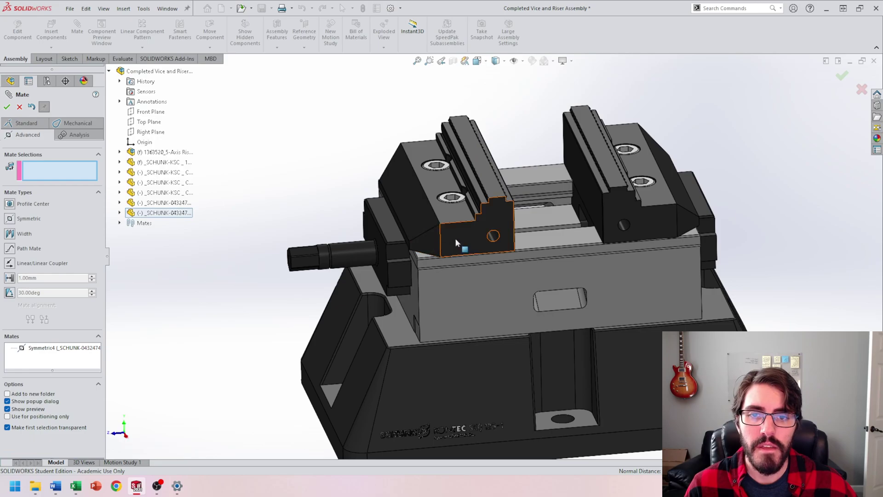
Slide one jaw inward and outward along the base to check the symmetric motion of both jaws.
scroll(470, 226, up, 2)
click(405, 230)
drag(405, 231, 472, 241)
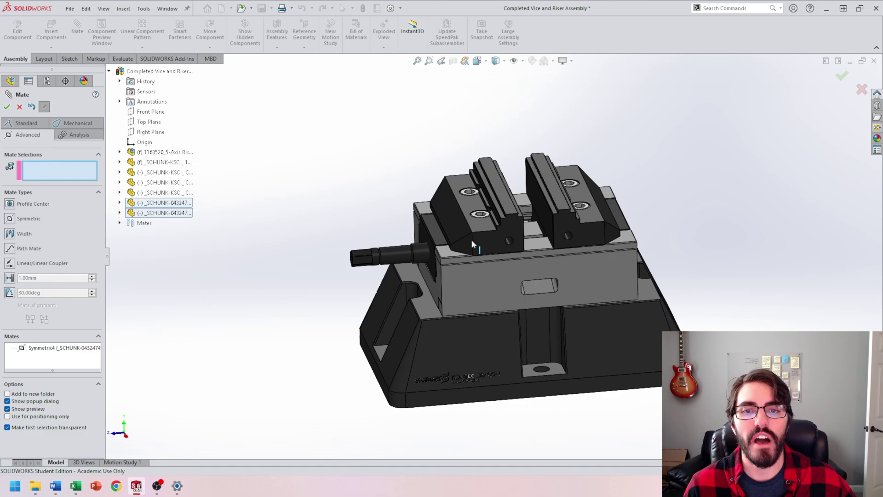
drag(482, 234, 430, 234)
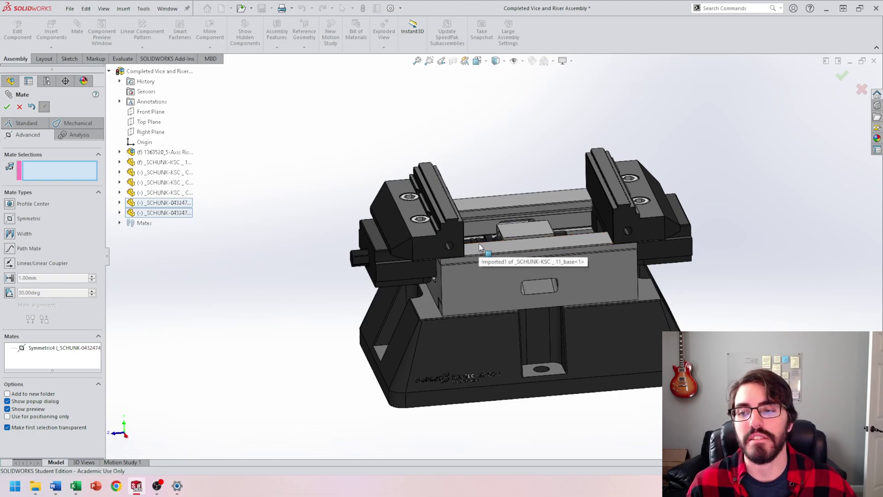
Set up an advanced distance limit mate with a minimum of 0 mm and a maximum of 4 in.
middle_drag(346, 267, 455, 145)
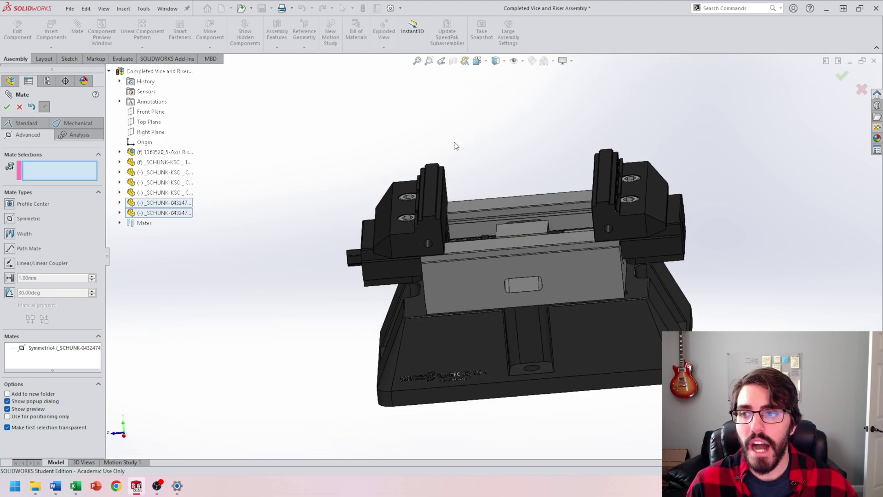
click(9, 278)
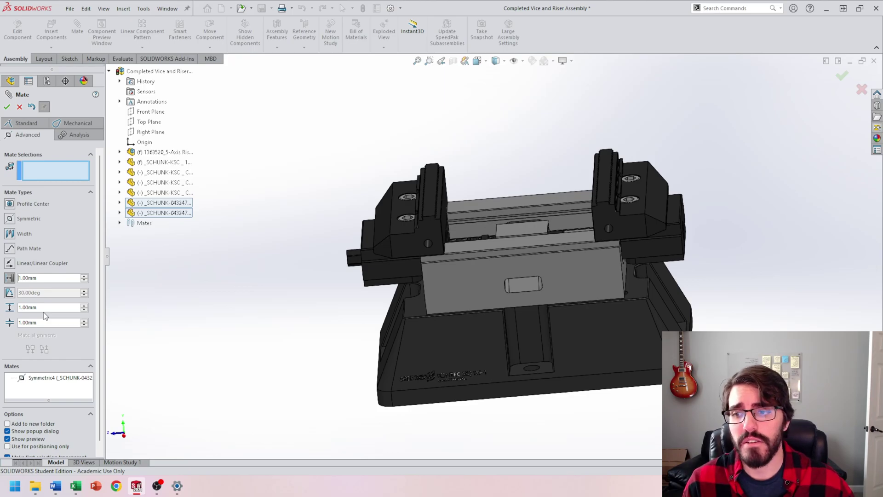
double_click(44, 325)
text(0)
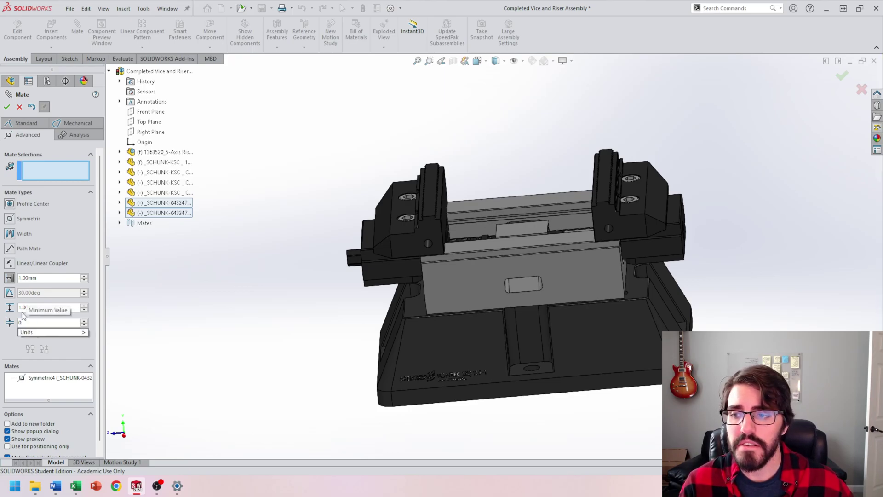
click(24, 310)
drag(47, 312, 1, 309)
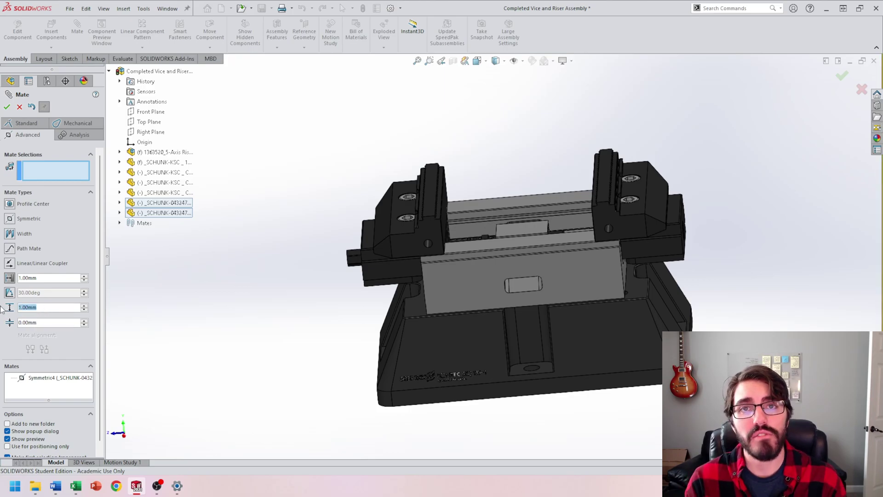
text(4)
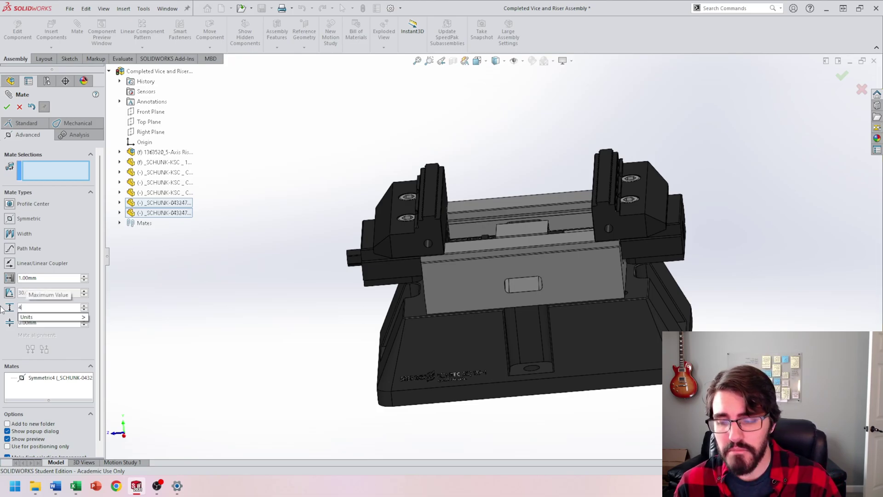
text(in)
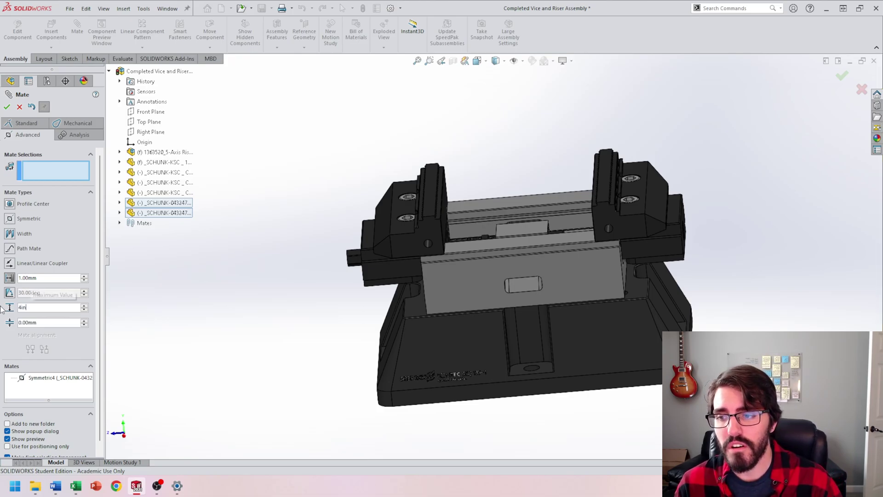
Apply the distance limit mate between the inner gripping faces of both jaws and accept it.
click(63, 167)
middle_drag(541, 195, 509, 138)
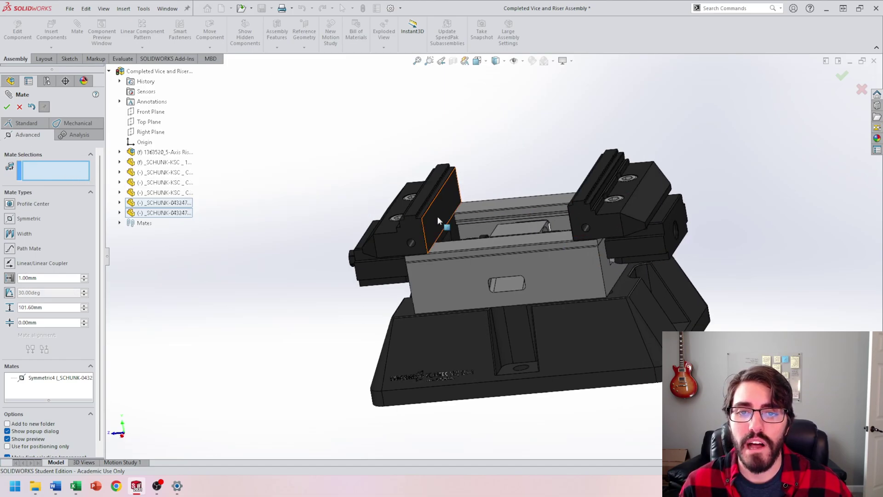
click(455, 194)
middle_drag(455, 194, 510, 161)
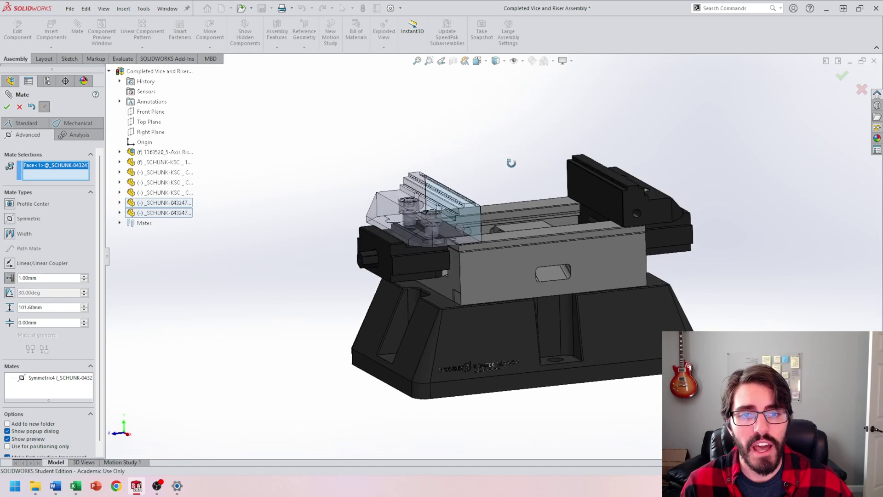
click(613, 203)
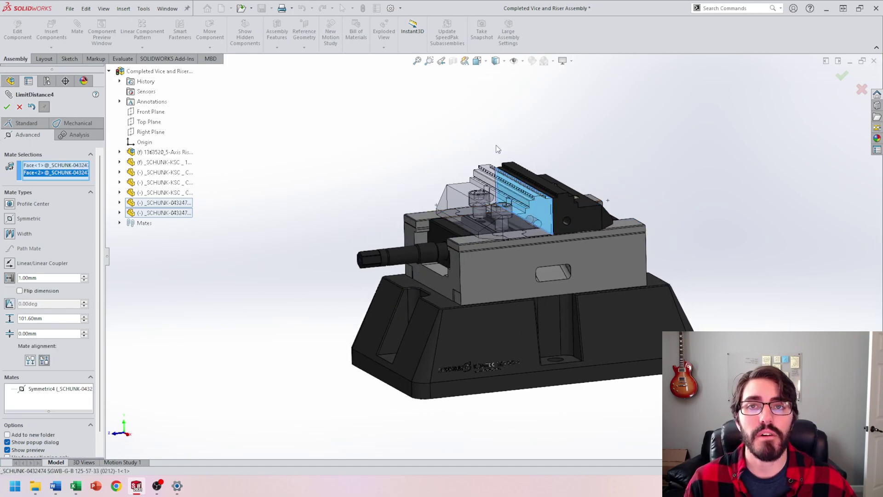
click(7, 106)
Slide one jaw along the base to check the limited opening, leaving the two jaws partly spread apart.
middle_drag(561, 225, 488, 232)
drag(488, 231, 546, 222)
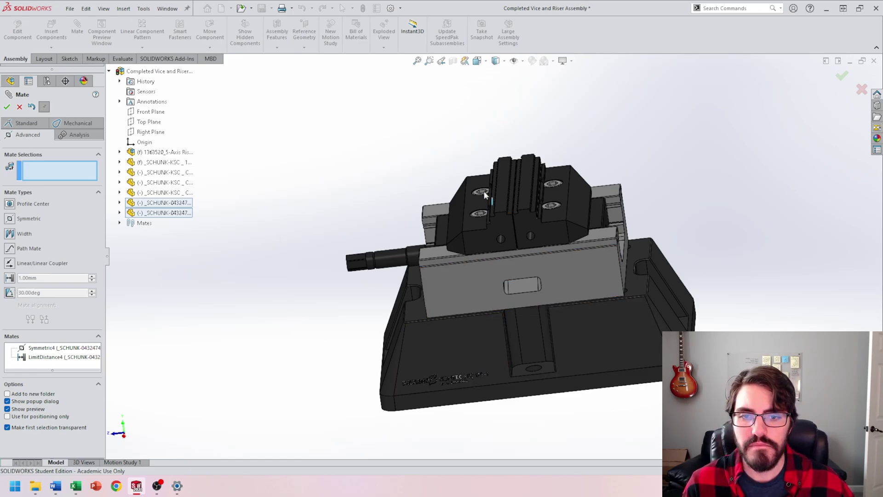
drag(455, 205, 421, 225)
mouse_move(420, 226)
middle_down()
mouse_move(441, 223)
mouse_move(427, 220)
middle_up()
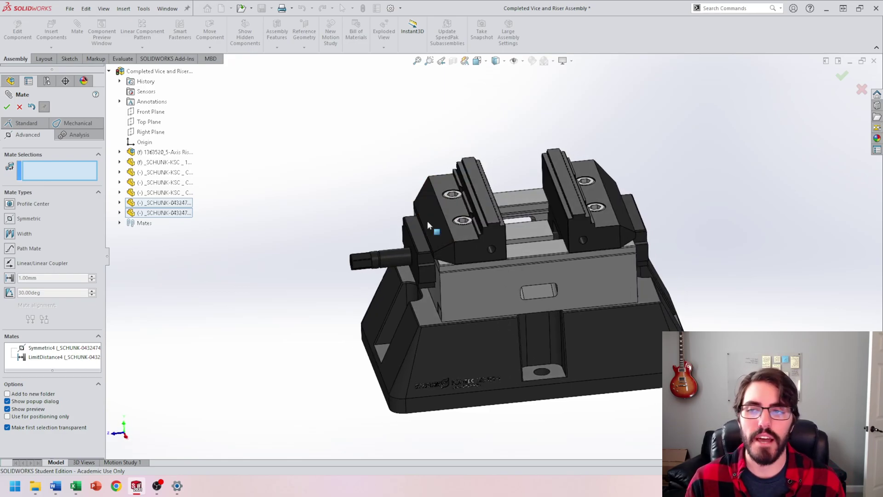
Set up a standard distance mate with the end face of the spindle's hexagonal tip as the first selection.
scroll(427, 220, down, 5)
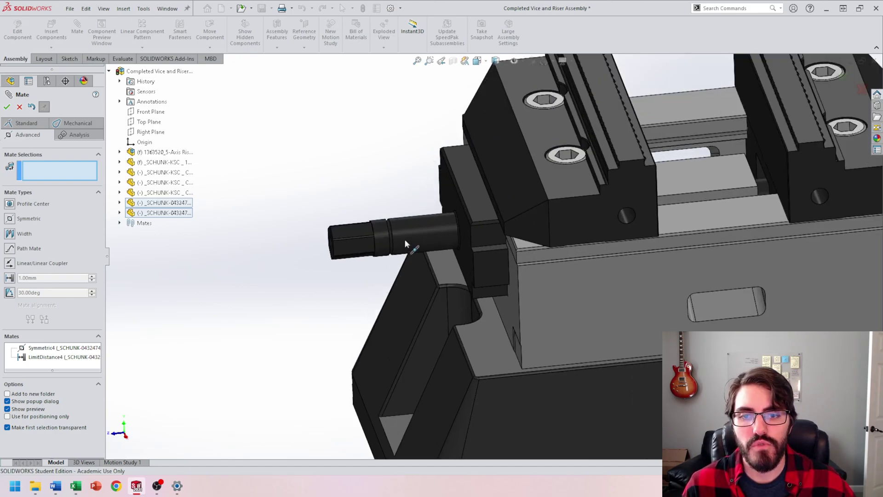
middle_drag(426, 239, 453, 238)
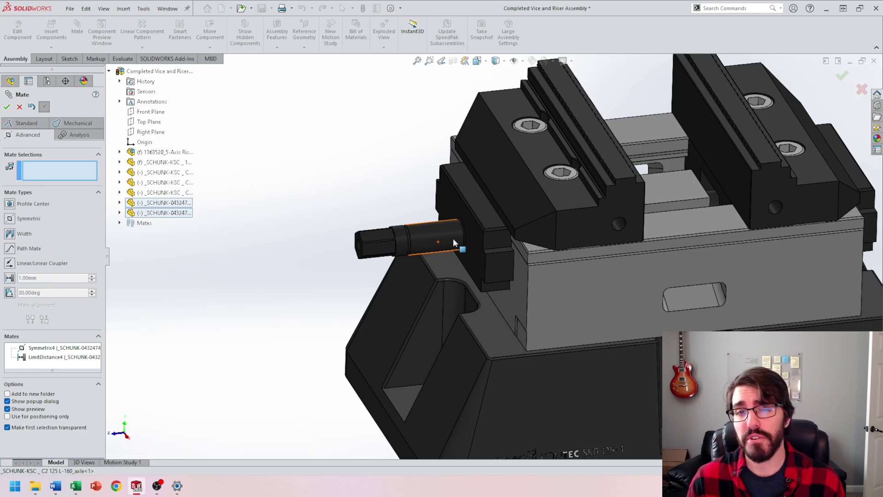
scroll(453, 238, down, 5)
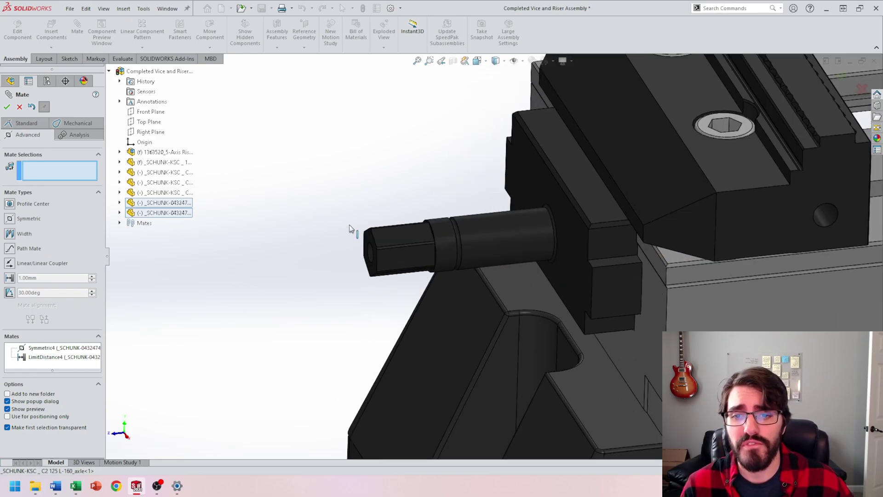
scroll(658, 206, up, 3)
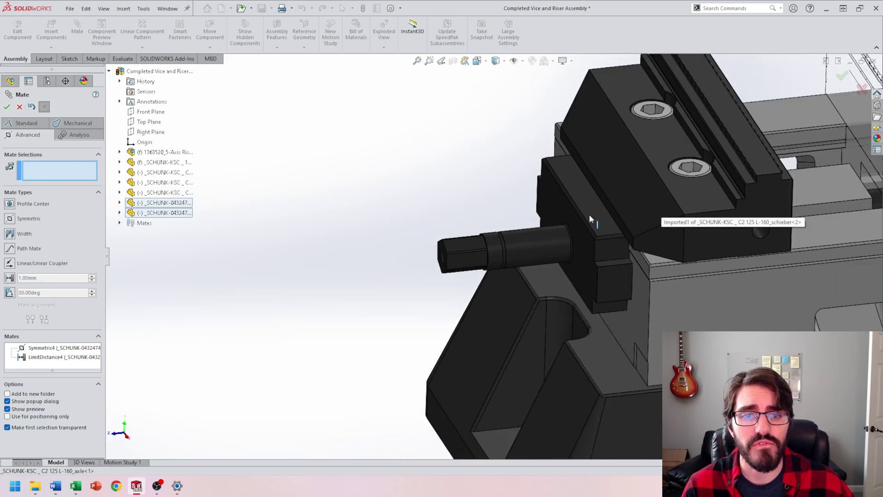
scroll(588, 209, up, 2)
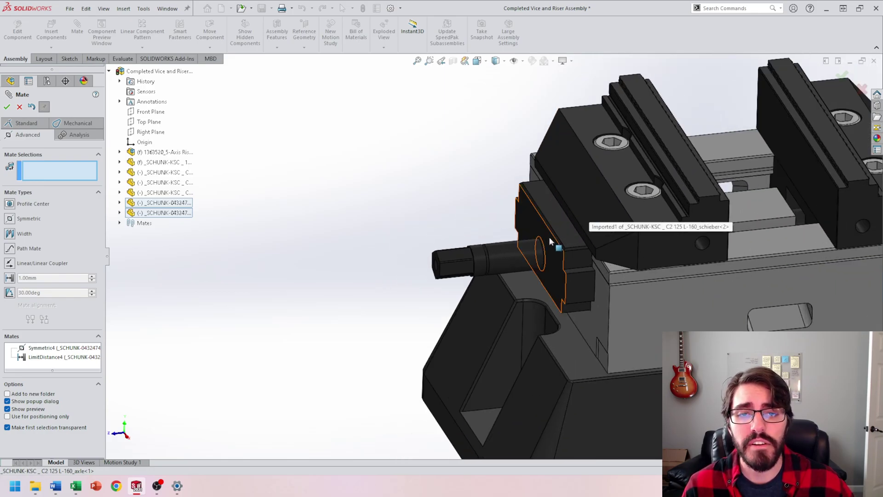
scroll(550, 240, up, 2)
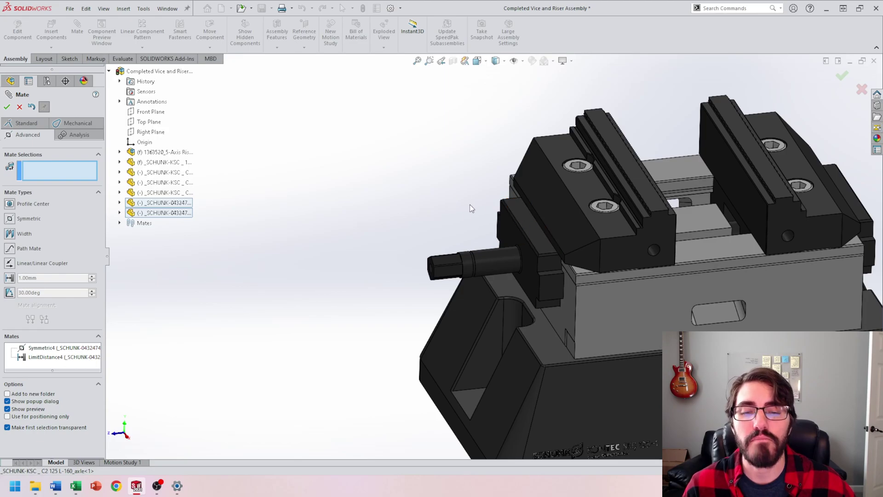
click(22, 126)
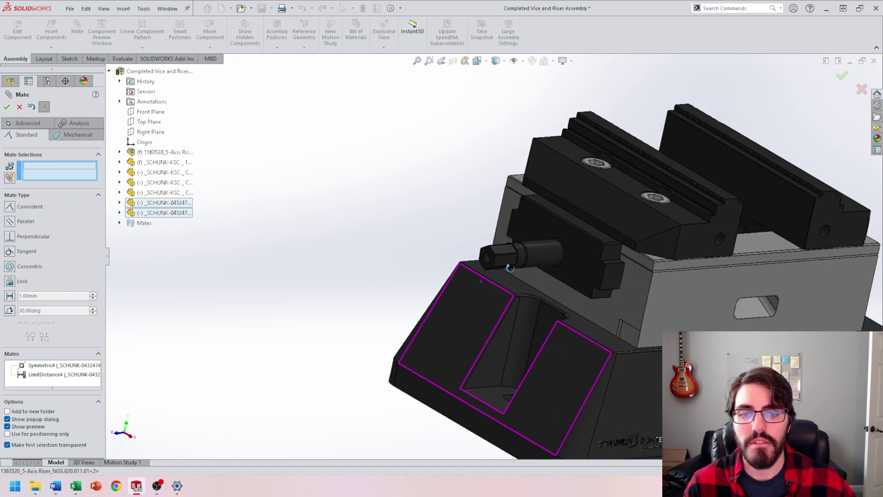
middle_drag(414, 322, 184, 267)
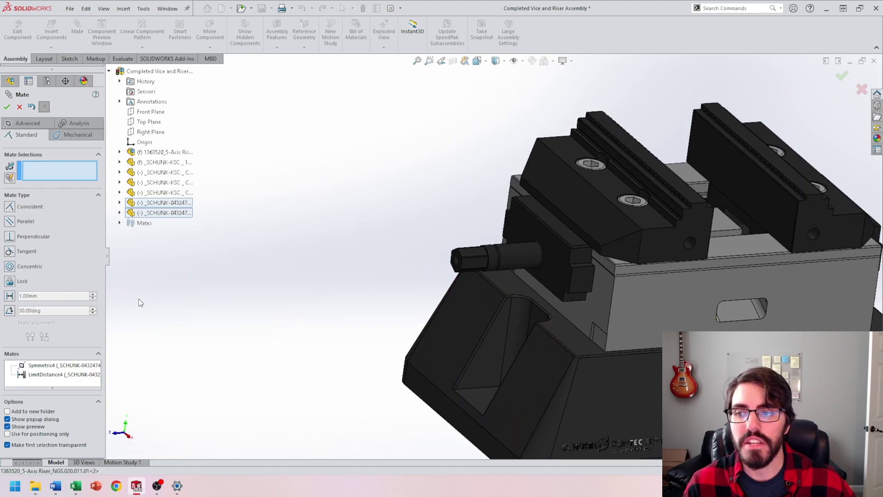
scroll(415, 269, down, 8)
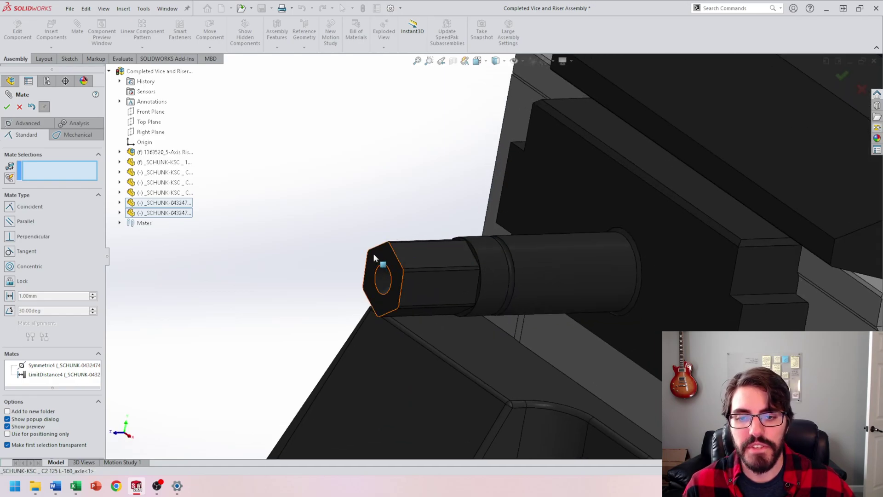
scroll(616, 203, up, 2)
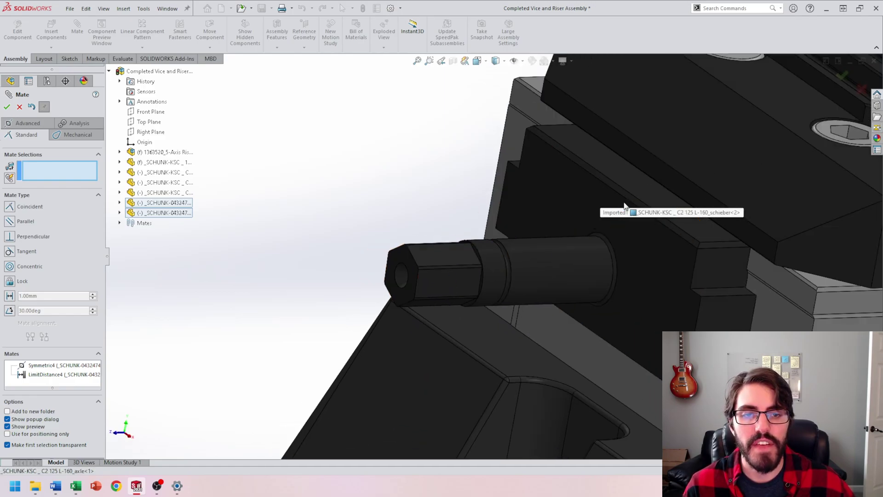
scroll(624, 205, up, 1)
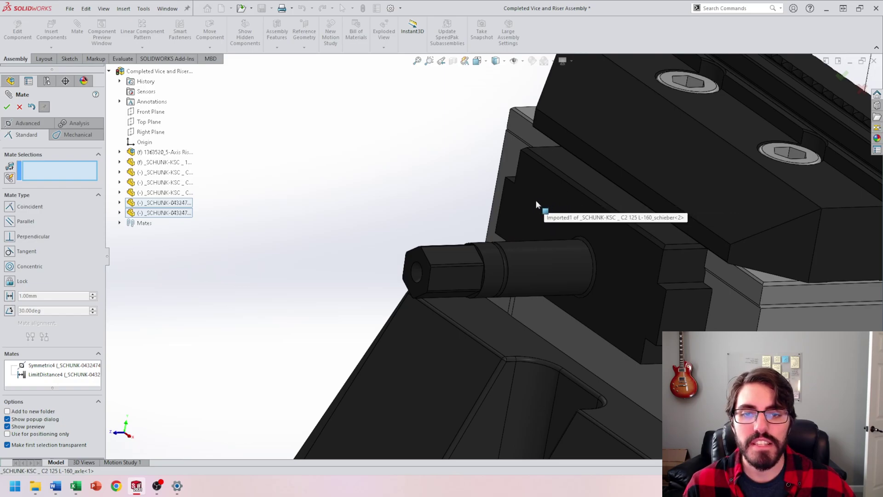
middle_drag(394, 174, 386, 177)
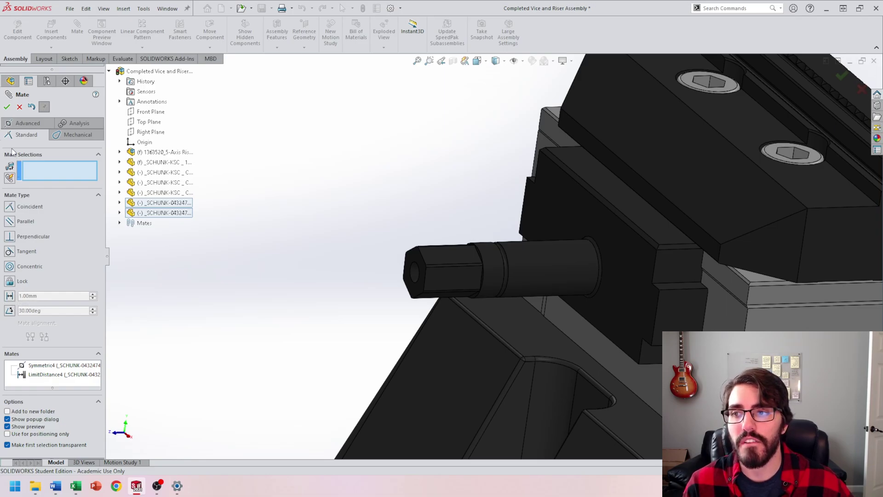
click(31, 296)
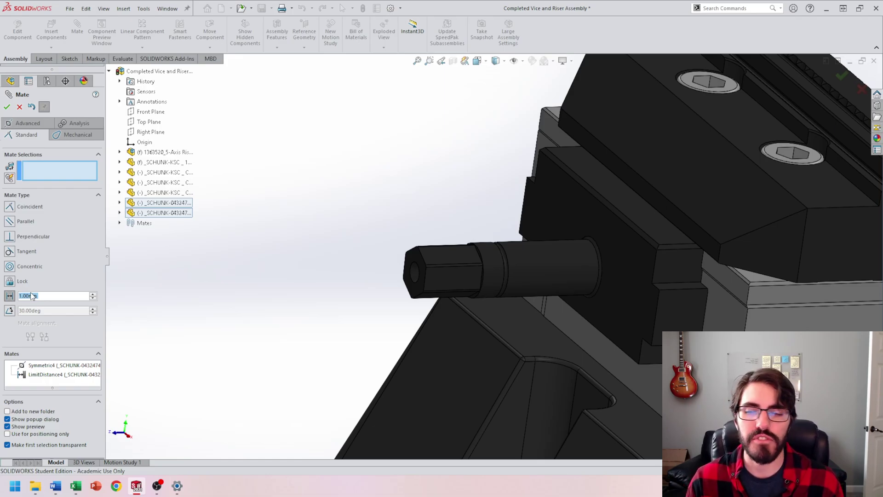
scroll(414, 267, down, 2)
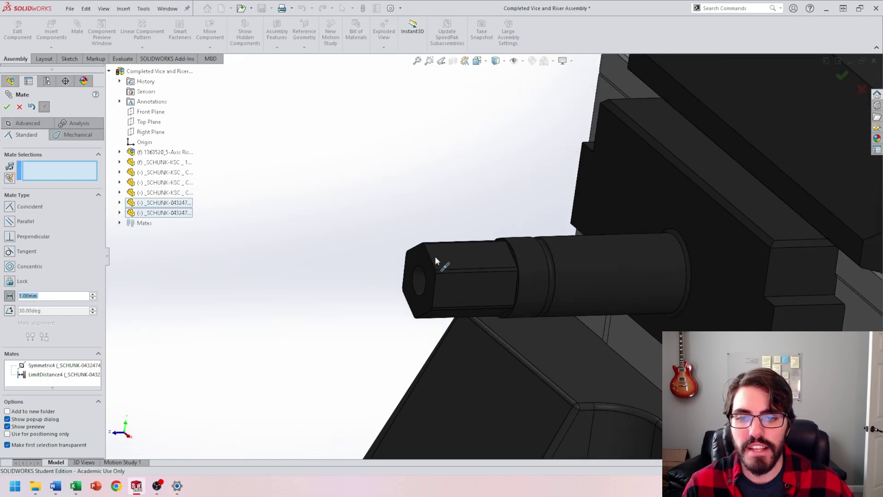
click(424, 264)
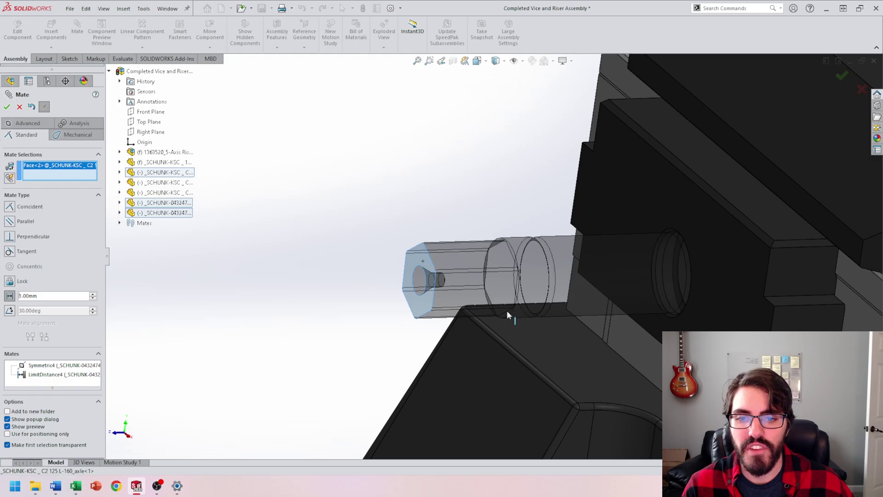
Mate the spindle's end face at 22 mm from the outer face of the adjacent slider and accept the mate.
click(650, 182)
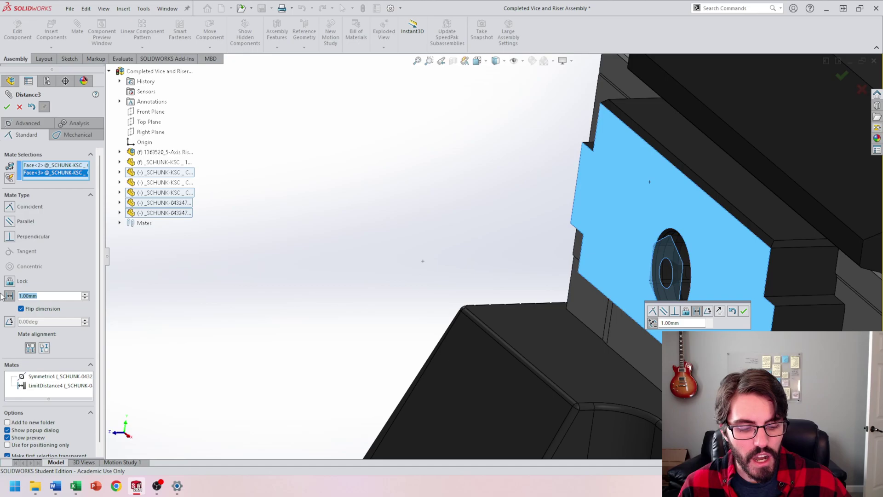
text(22mm)
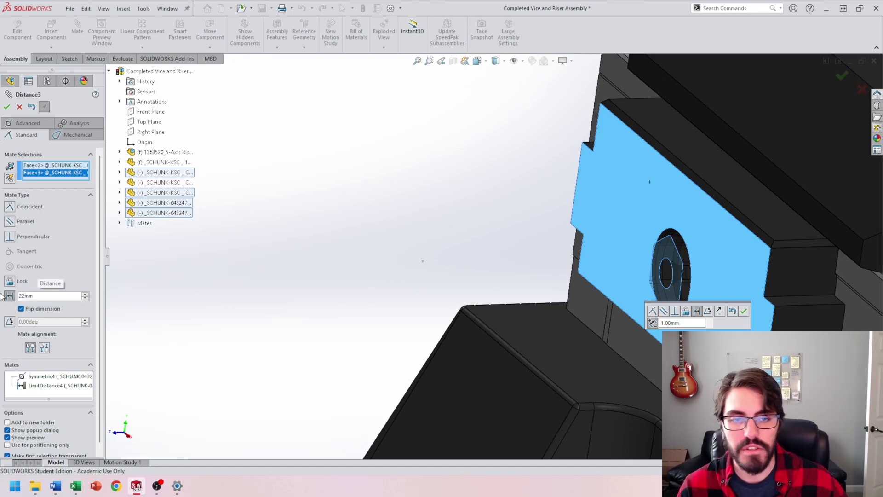
key(Return)
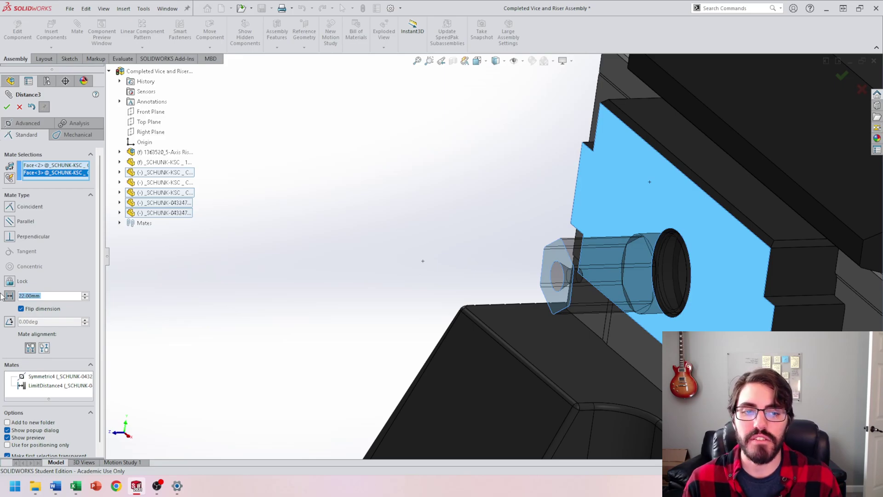
scroll(600, 216, up, 5)
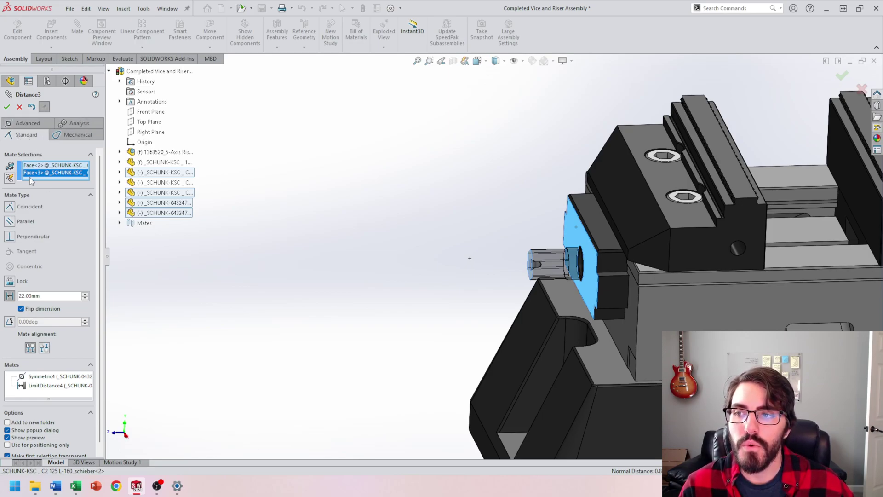
click(7, 106)
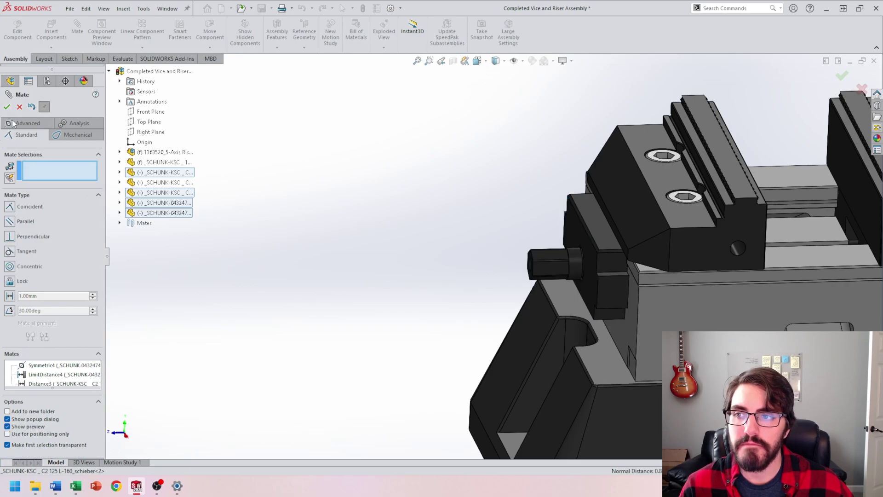
Bring up the mechanical mates and examine the spindle and its centre bearing between the two jaws.
click(63, 137)
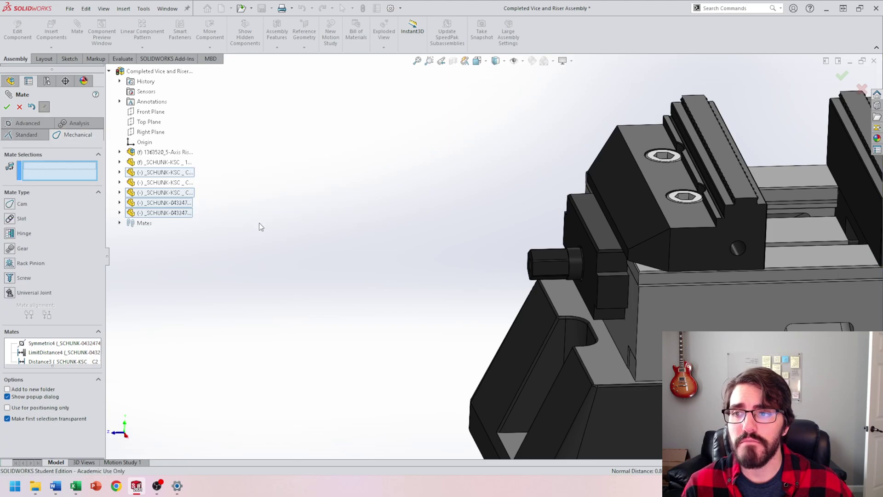
scroll(520, 222, up, 4)
scroll(557, 223, down, 2)
scroll(557, 223, down, 2)
middle_drag(556, 223, 546, 242)
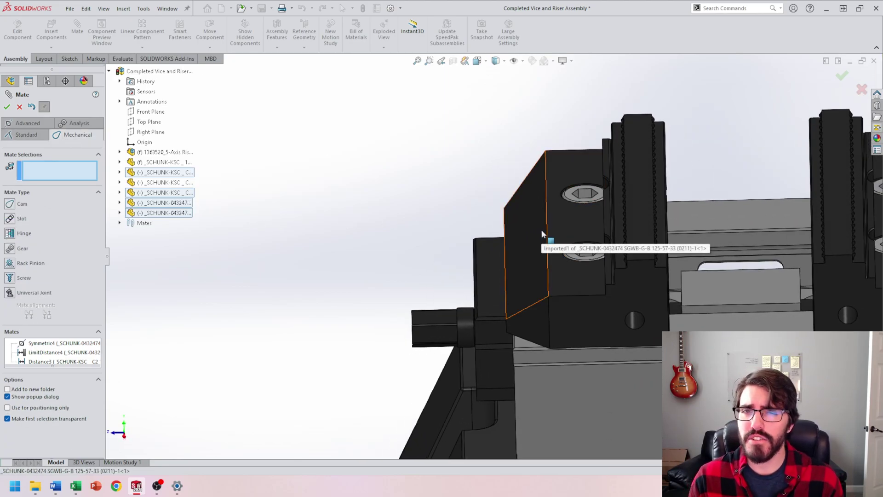
scroll(541, 229, up, 3)
middle_drag(541, 229, 641, 294)
scroll(641, 295, down, 3)
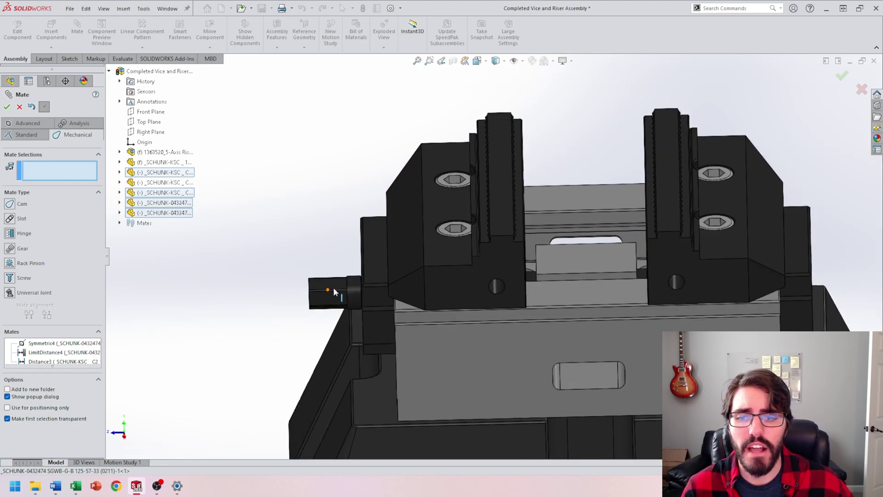
middle_drag(447, 283, 586, 219)
scroll(574, 230, down, 4)
scroll(584, 230, down, 4)
scroll(583, 236, up, 6)
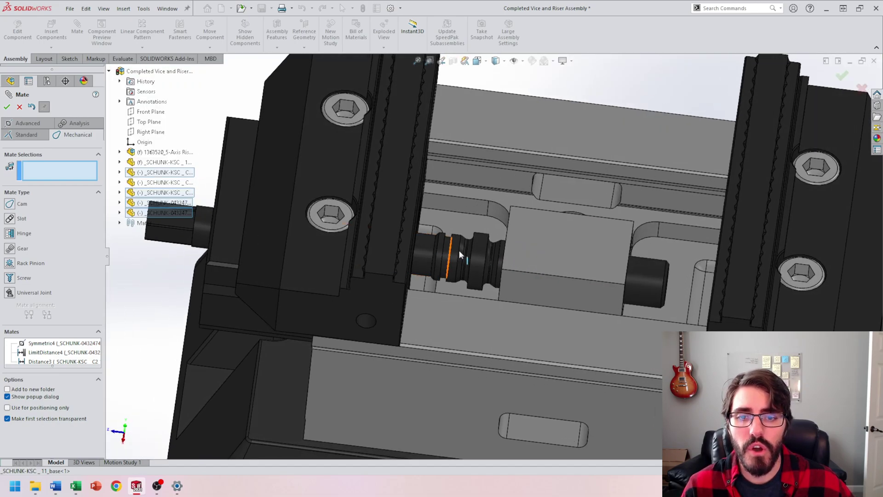
scroll(460, 244, down, 3)
scroll(393, 251, up, 3)
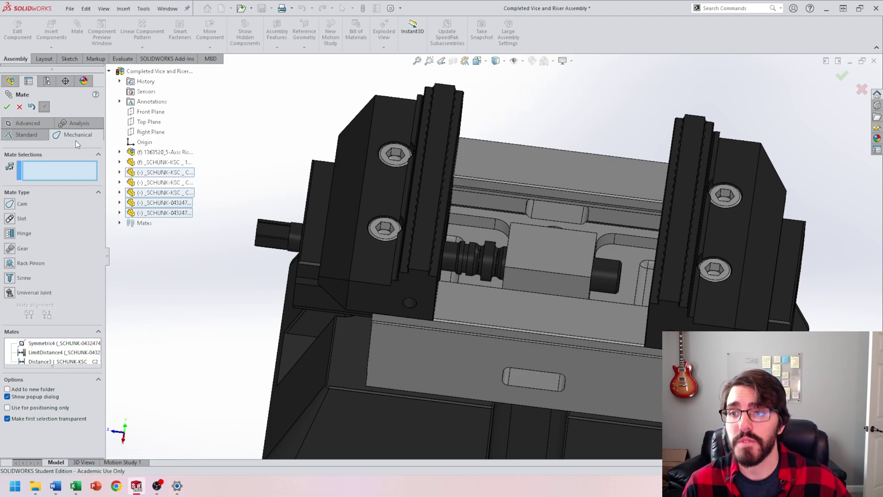
Set up a mechanical Screw mate driven by distance per revolution, with a value of 1 mm.
click(9, 278)
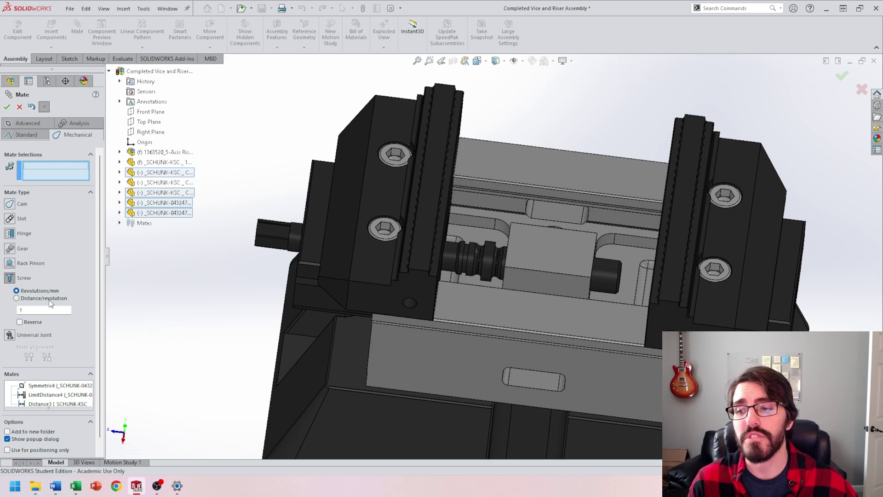
click(17, 298)
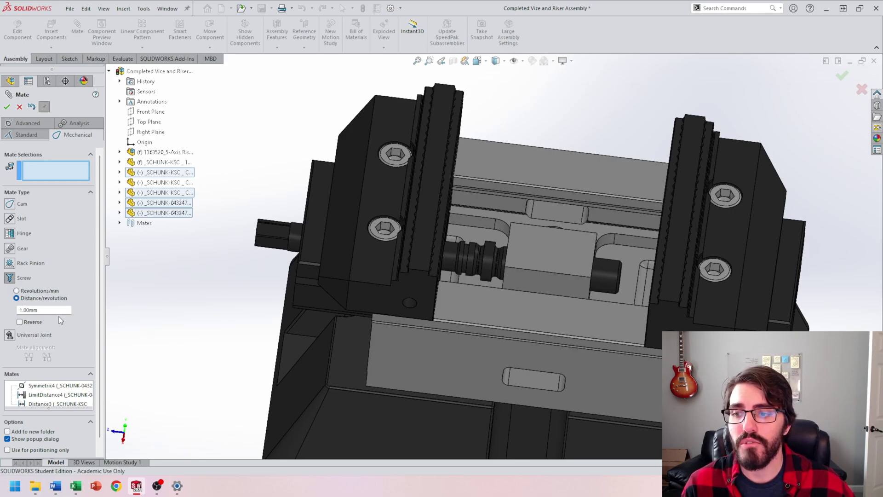
drag(47, 311, 2, 311)
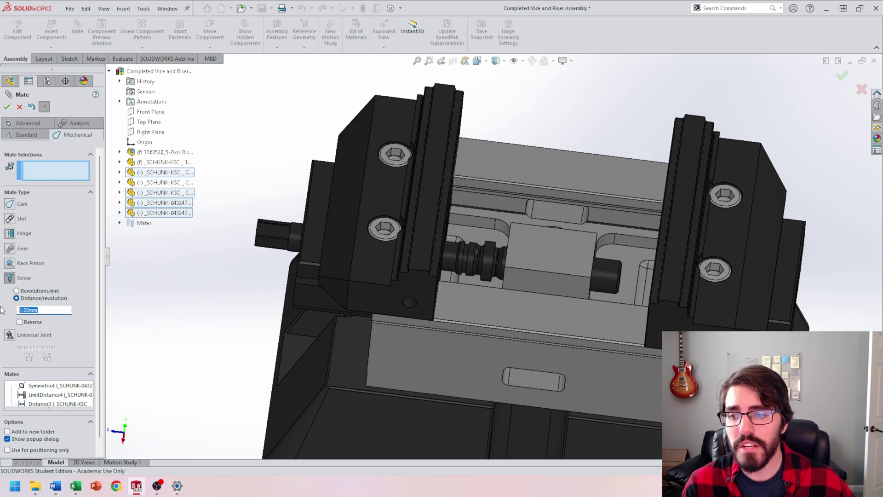
text(.)
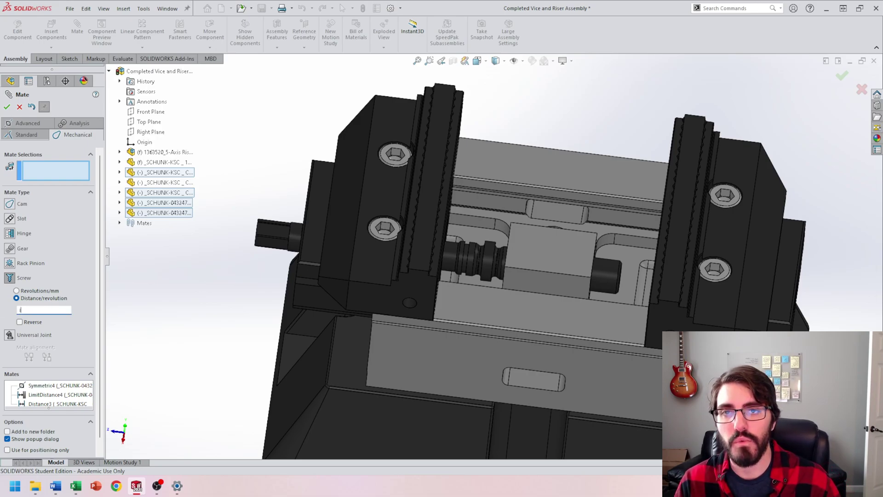
key(BackSpace)
key(BackSpace)
key(BackSpace)
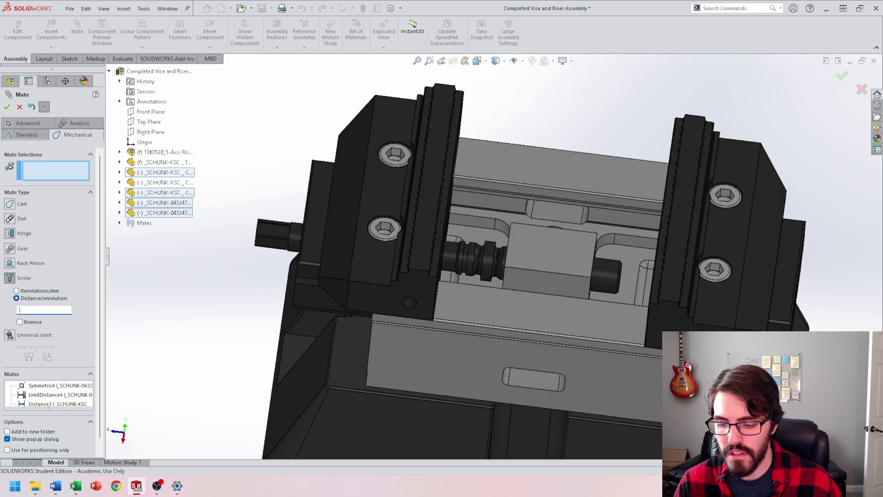
text(1.00mm)
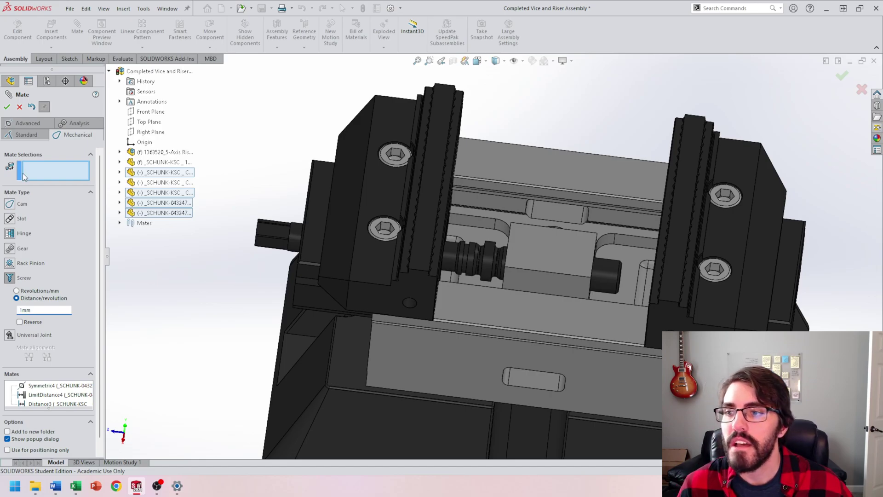
Apply the screw mate between the spindle's cylindrical collar face and the round bore of the base's centre block.
click(41, 171)
scroll(473, 244, down, 5)
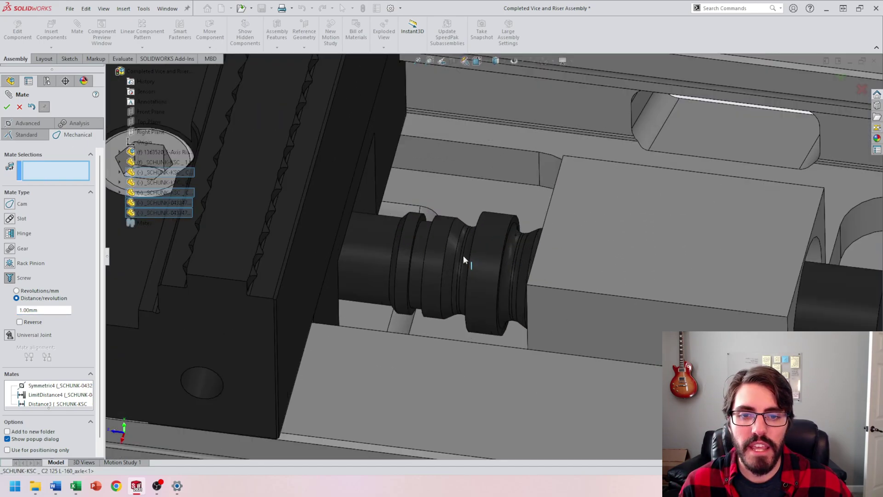
click(491, 242)
middle_drag(485, 280, 538, 238)
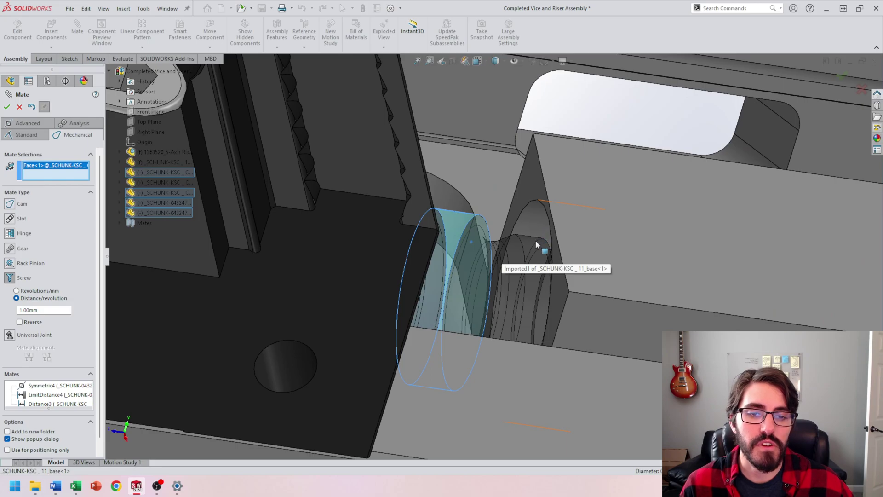
scroll(536, 240, up, 3)
scroll(498, 244, down, 3)
scroll(500, 242, up, 2)
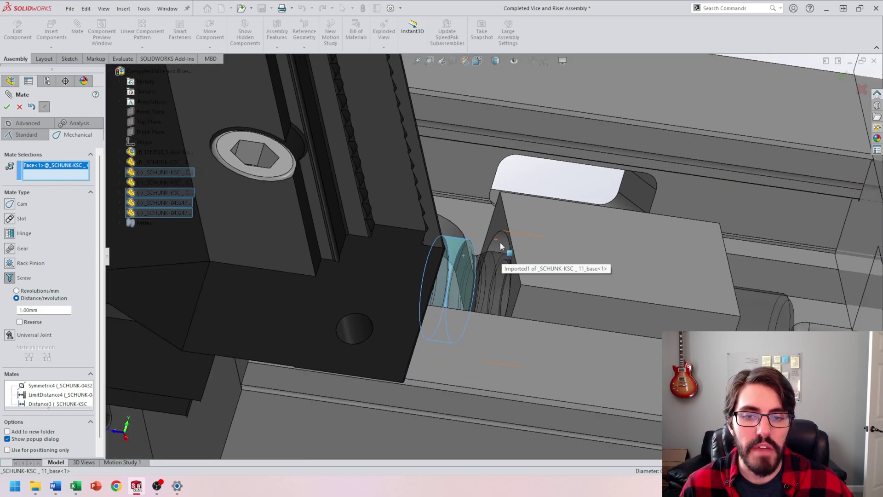
click(502, 247)
scroll(398, 272, up, 3)
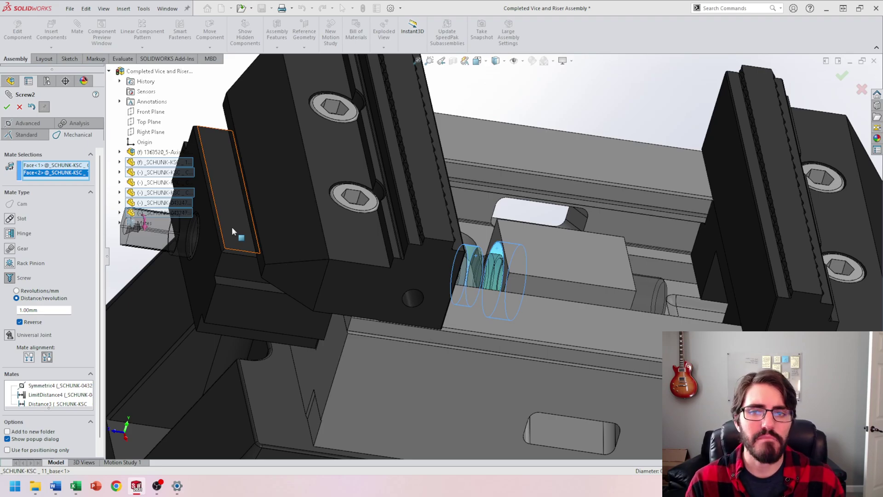
scroll(237, 215, up, 5)
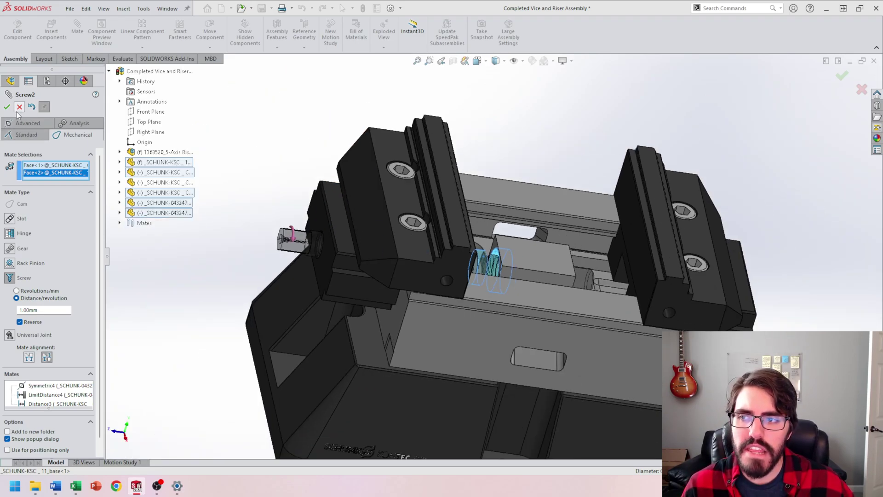
click(19, 107)
Turn the spindle by its hexagonal tip to check that it drives the sliders and jaws along the base.
scroll(410, 263, up, 3)
scroll(372, 256, down, 5)
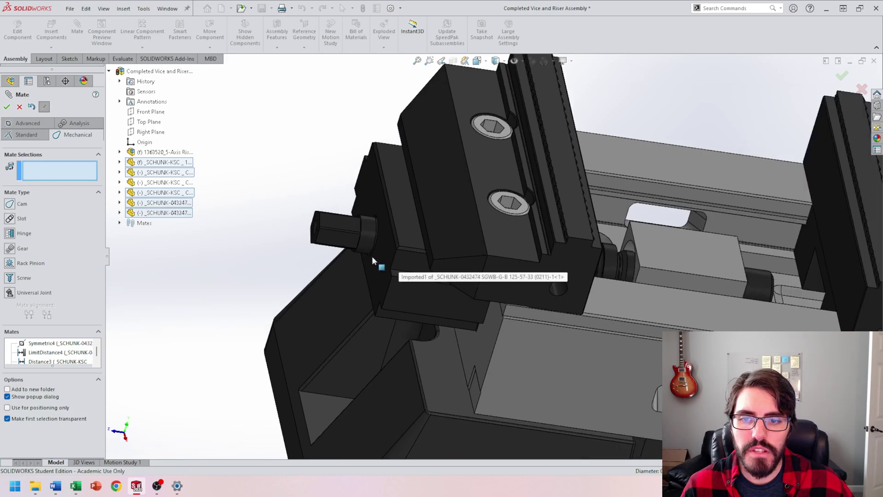
scroll(372, 256, down, 3)
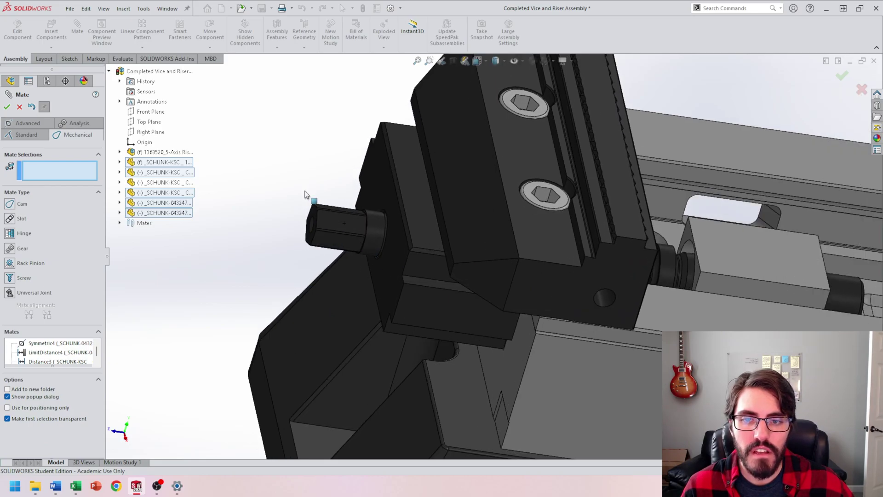
mouse_move(305, 194)
mouse_down()
mouse_move(379, 300)
mouse_move(380, 197)
mouse_move(316, 197)
mouse_move(305, 269)
mouse_move(359, 303)
mouse_move(368, 302)
mouse_move(334, 279)
mouse_move(295, 195)
mouse_up()
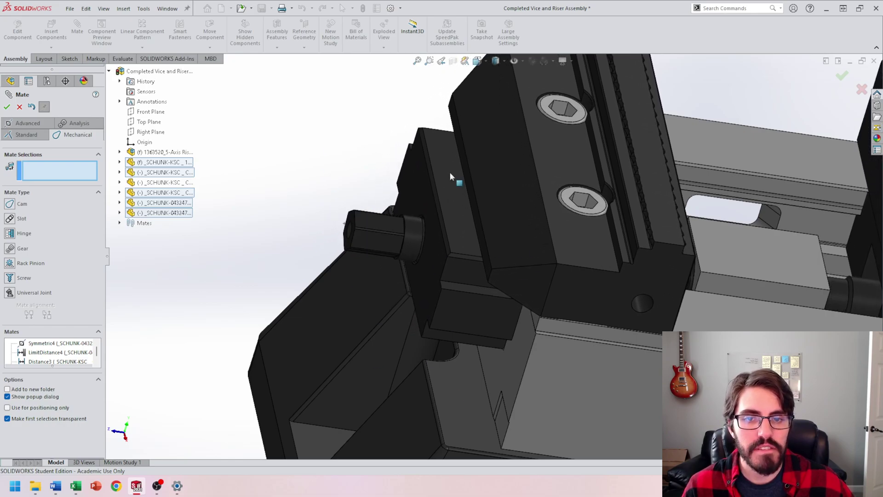
scroll(454, 177, up, 3)
middle_drag(580, 279, 483, 267)
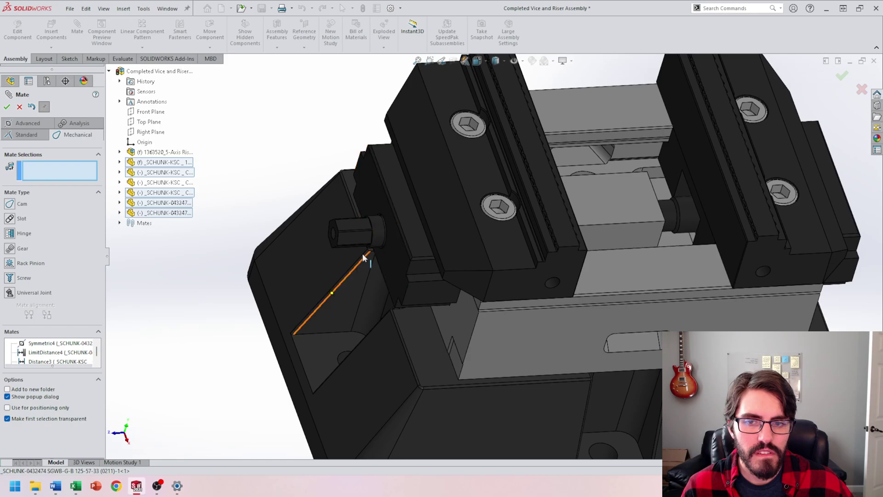
Move the spindle and jaws once more to check their coupled motion, leave the jaws spread apart, and finish mating.
drag(365, 170, 322, 193)
scroll(550, 244, up, 3)
scroll(493, 252, down, 3)
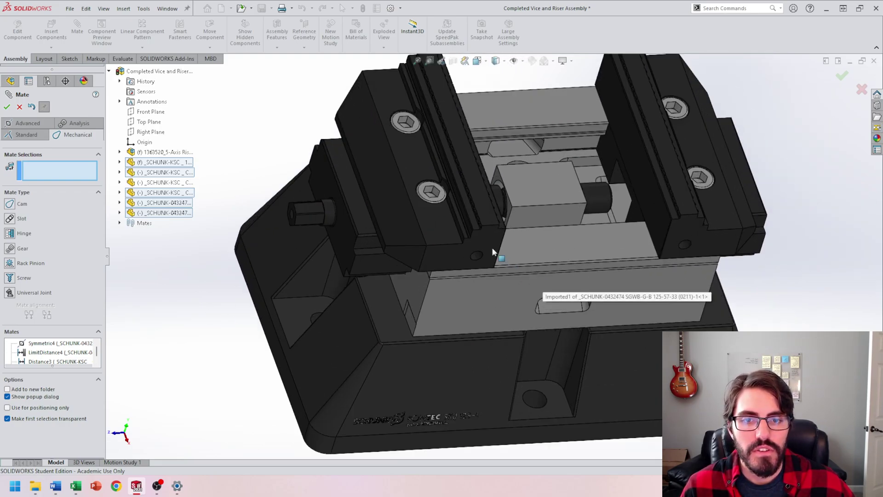
drag(444, 229, 552, 306)
scroll(552, 237, up, 5)
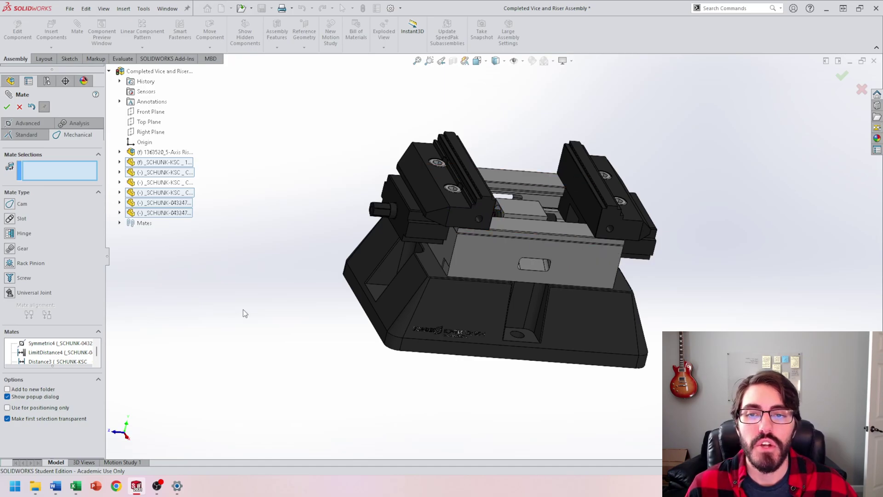
click(6, 107)
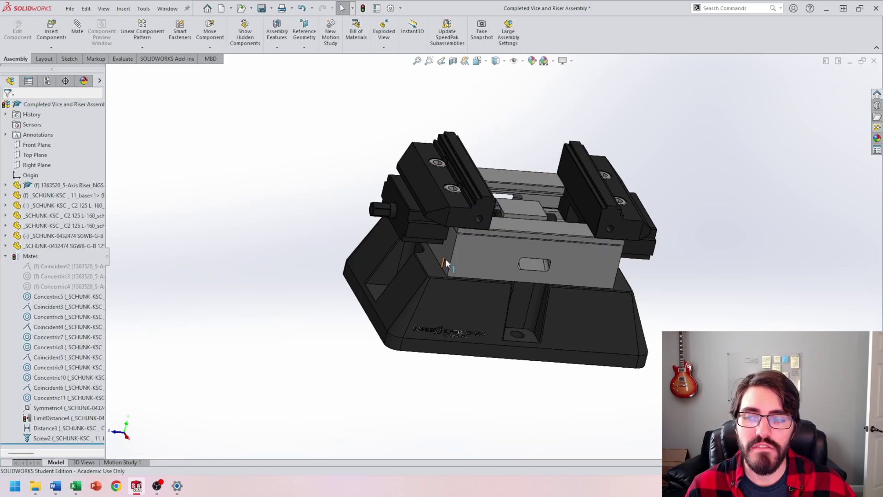
click(405, 190)
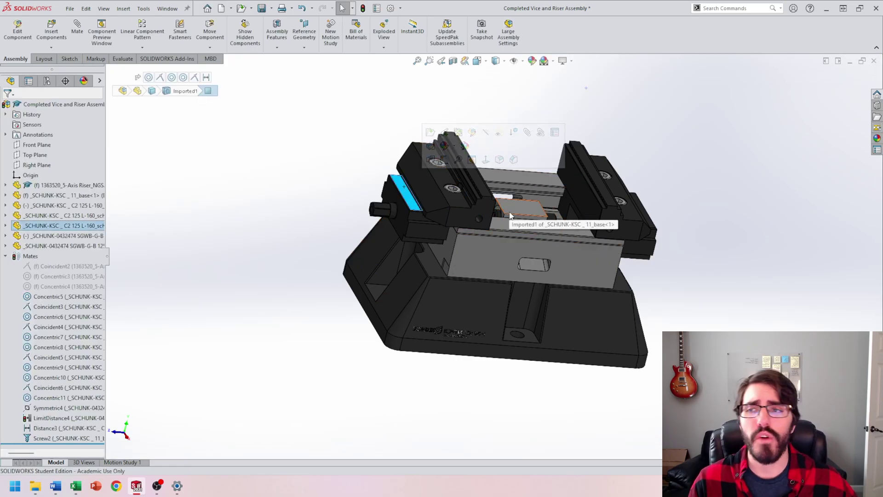
click(261, 154)
Save the assembly as Completed Vice and Riser Assembly, replacing the existing file and saving all modified components with it.
click(69, 9)
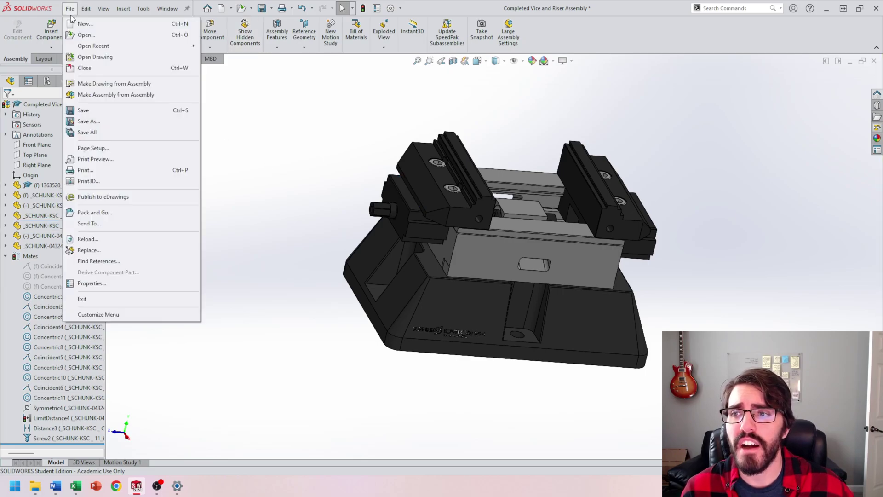
click(92, 123)
click(419, 213)
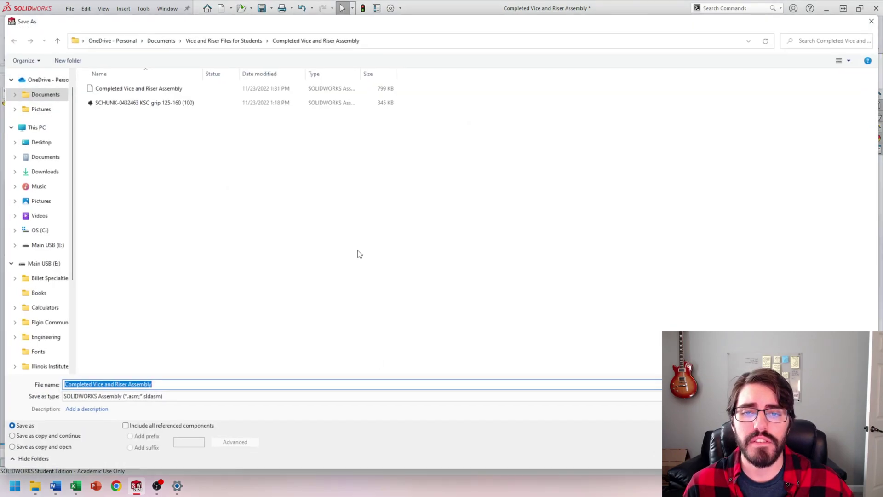
key(Return)
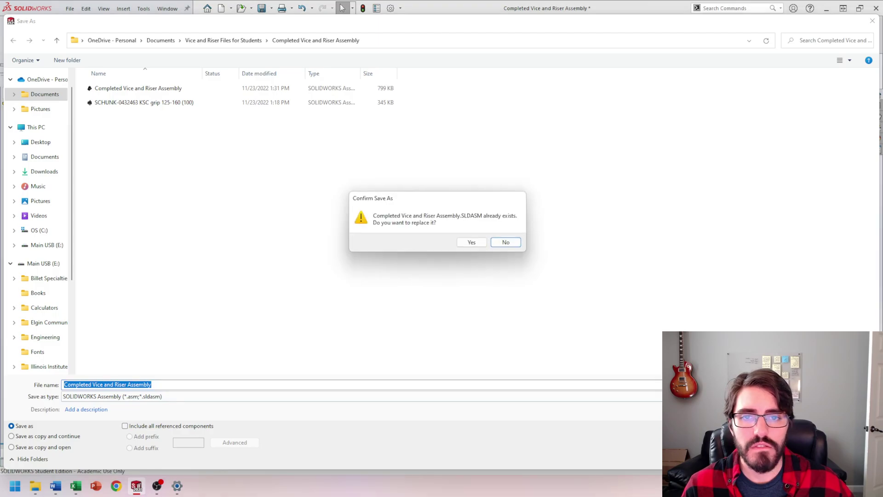
click(472, 246)
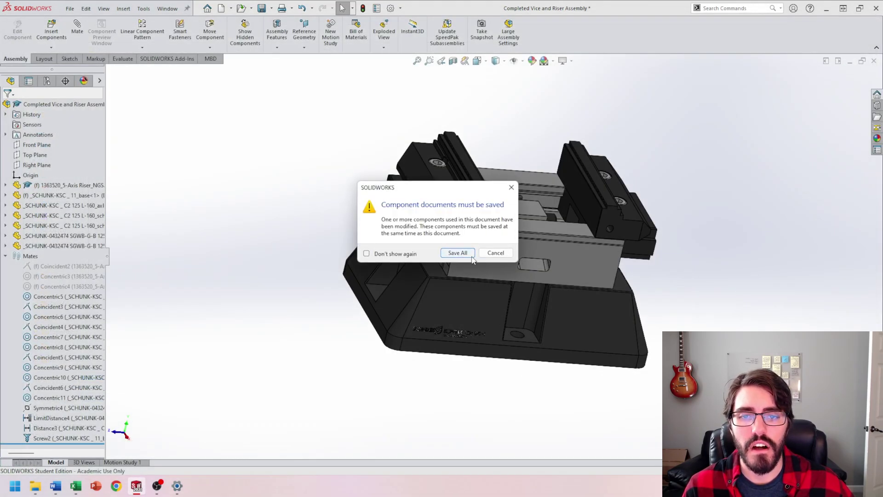
click(457, 254)
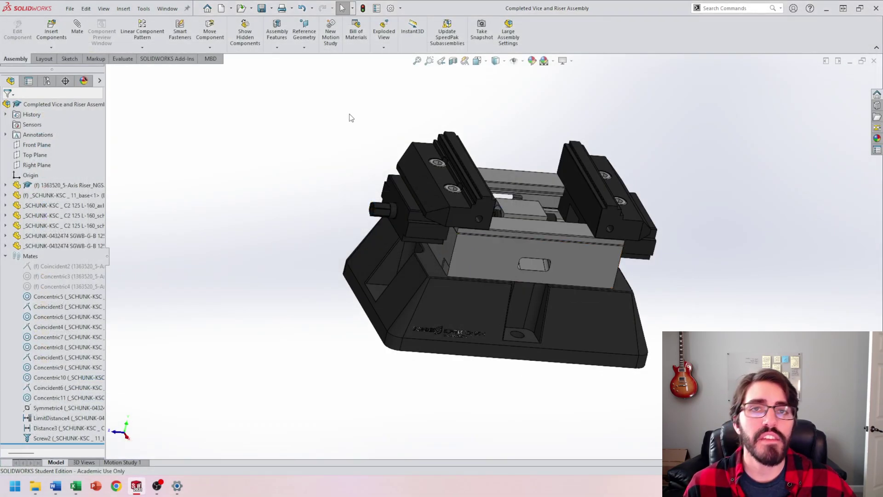